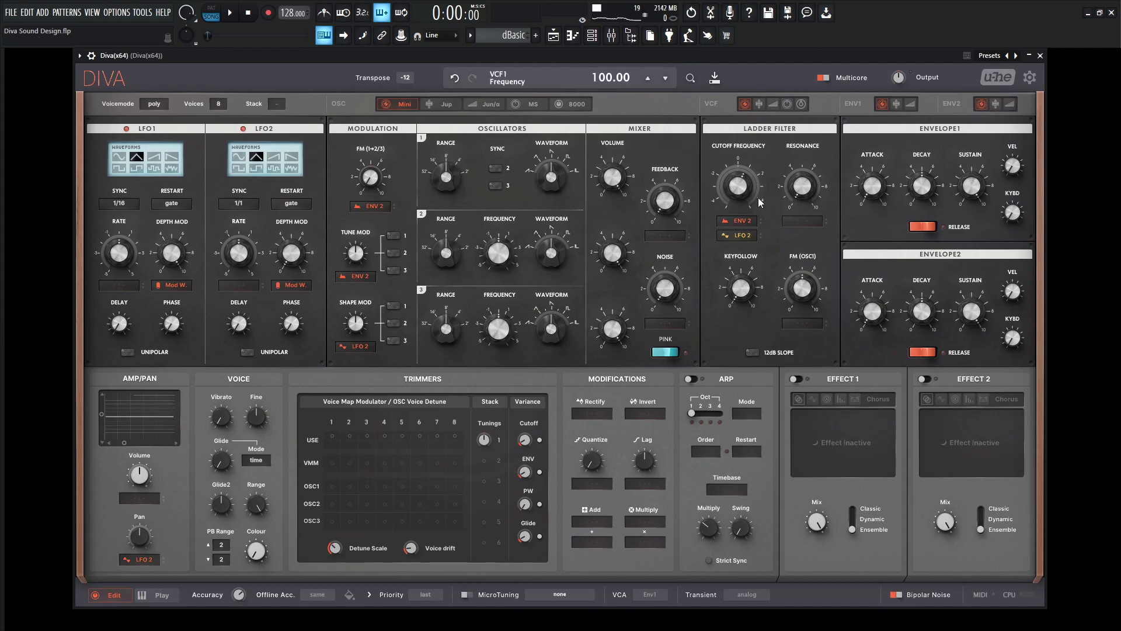
Step: Raise the ladder filter's cutoff frequency to about 140 and play test notes
{"action": "left_click_drag", "start_coordinate": [757, 202], "coordinate": [746, 171]}
{"action": "key", "text": "q"}
{"action": "key", "text": "v"}
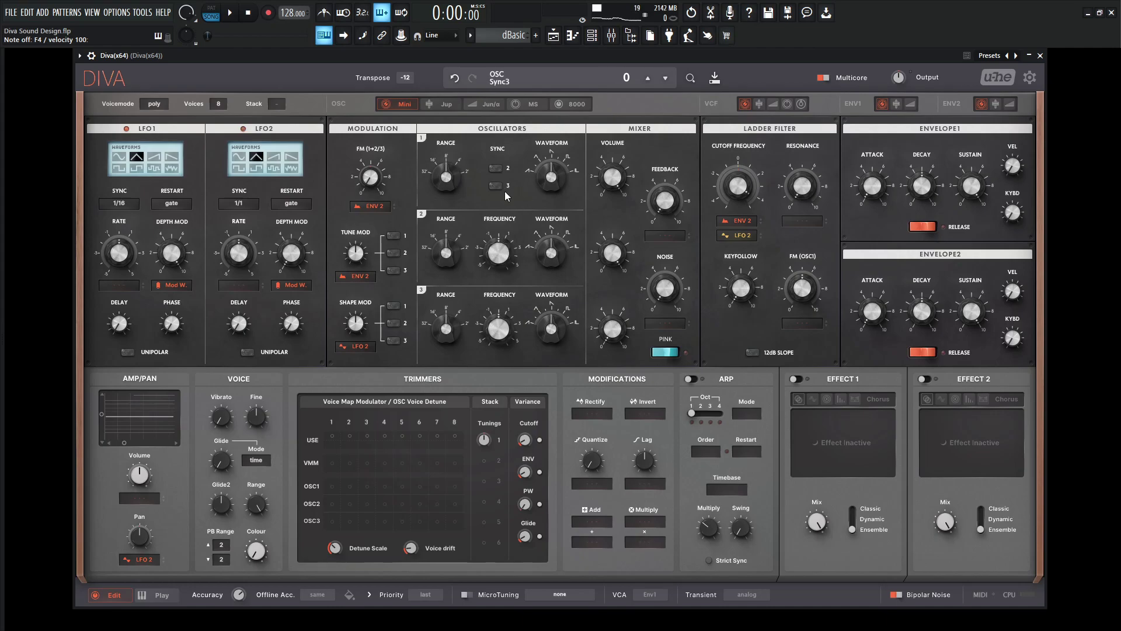
Step: Turn on sync for oscillator 2 and raise that oscillator's frequency while playing a note
{"action": "left_click", "coordinate": [496, 169]}
{"action": "key", "text": "v"}
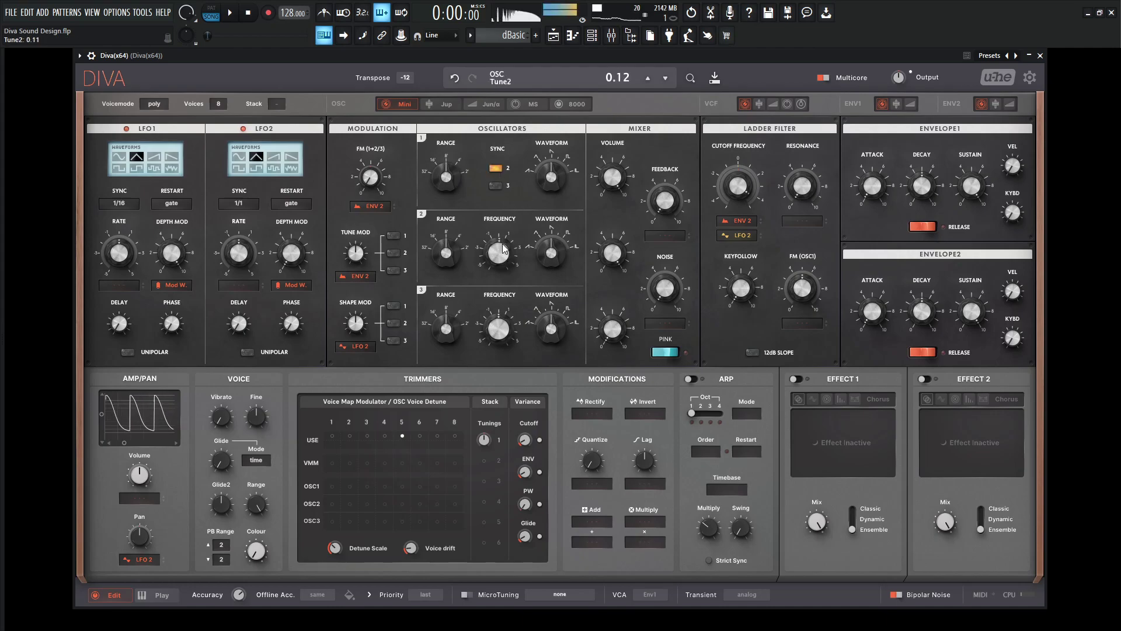
{"action": "left_click_drag", "start_coordinate": [508, 223], "coordinate": [523, 107]}
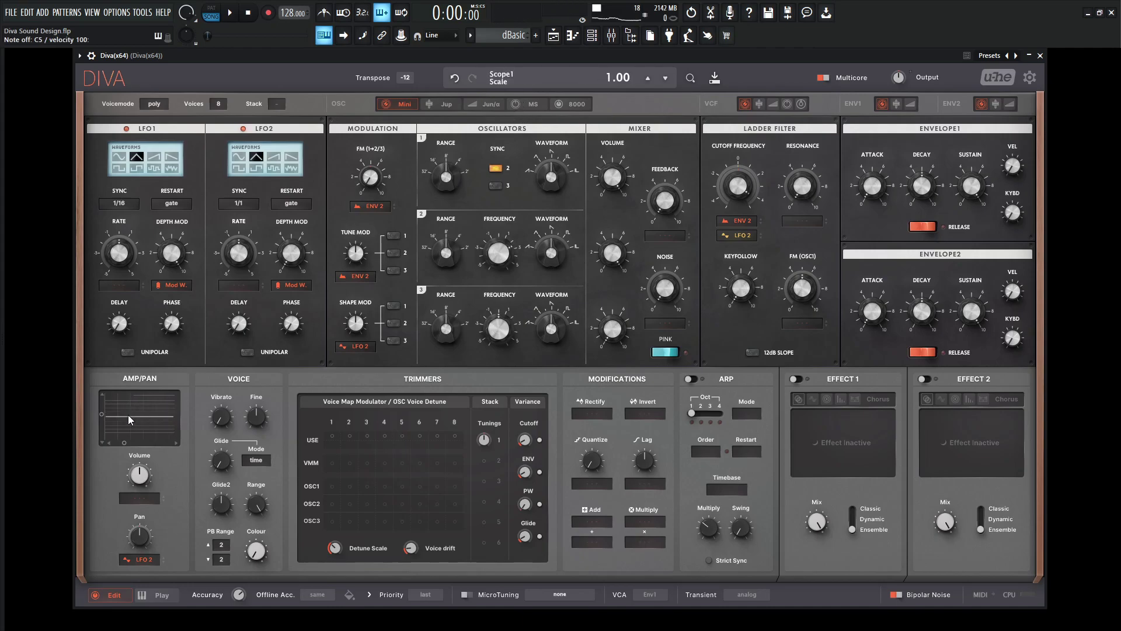
Step: Play a few test notes and fine-tune the synced oscillator 2 frequency slightly upward
{"action": "key", "text": "q"}
{"action": "key", "text": "j"}
{"action": "key", "text": "h"}
{"action": "key", "text": "q"}
{"action": "key", "text": "j"}
{"action": "key", "text": "h"}
{"action": "left_click_drag", "start_coordinate": [499, 254], "coordinate": [503, 242]}
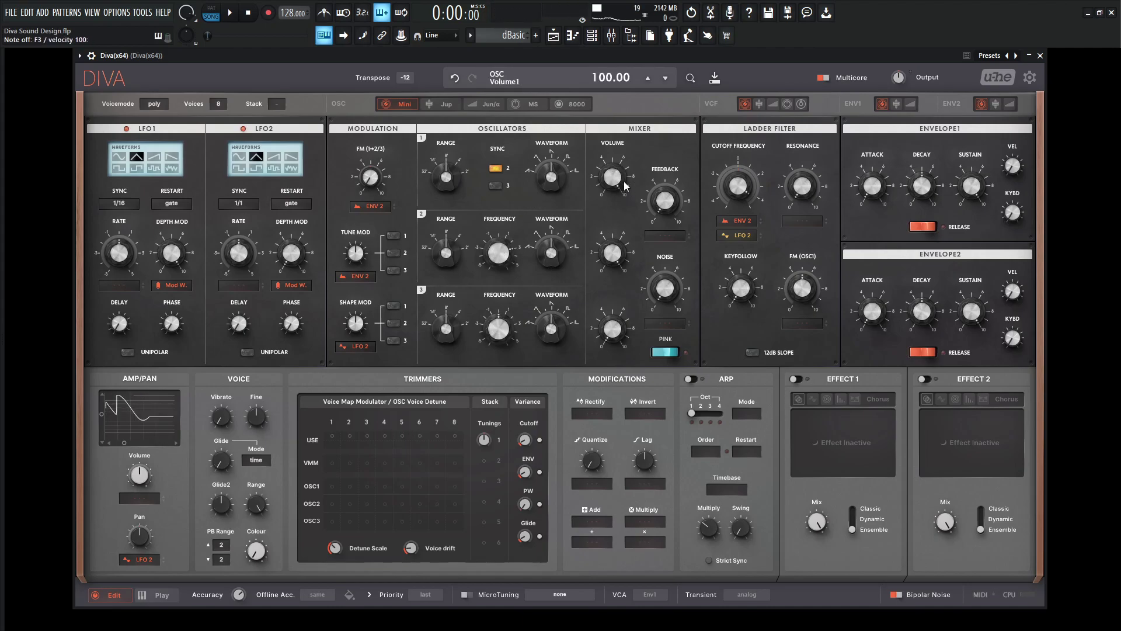
Step: Lower oscillator 1's volume in the mixer section and set the global transpose to 0
{"action": "left_click_drag", "start_coordinate": [620, 183], "coordinate": [622, 210]}
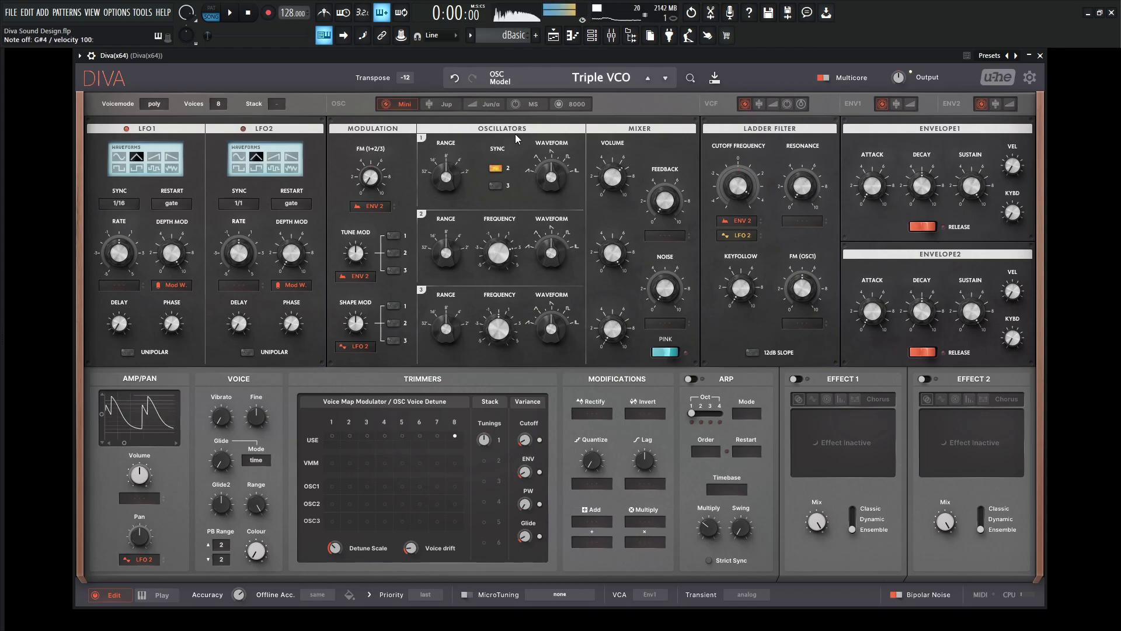
{"action": "left_click", "coordinate": [403, 80]}
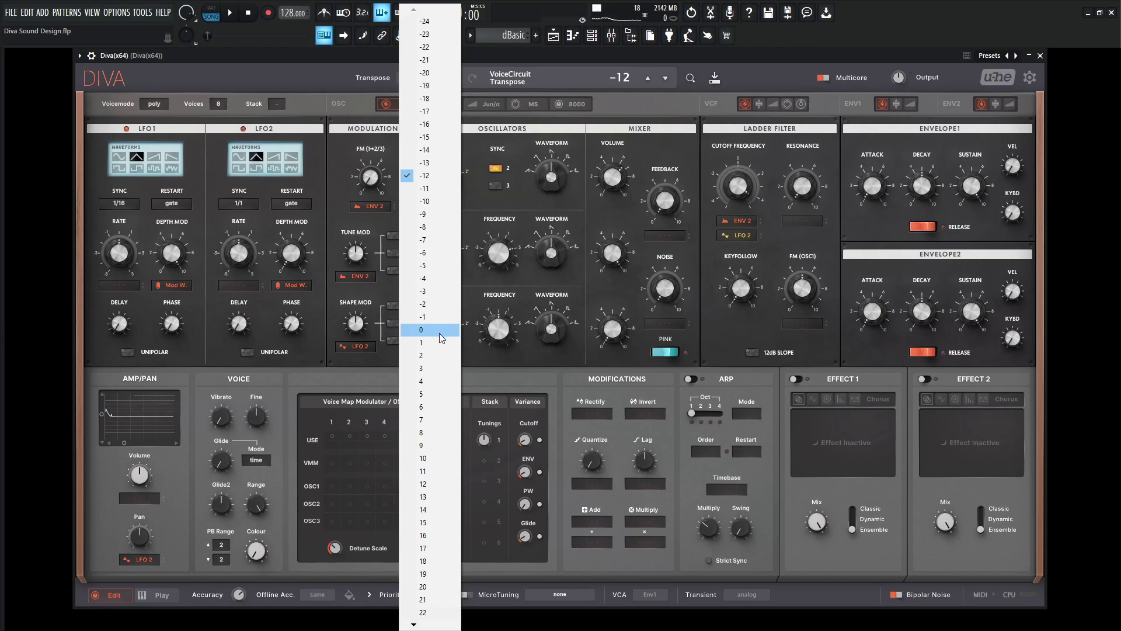
{"action": "left_click", "coordinate": [411, 329]}
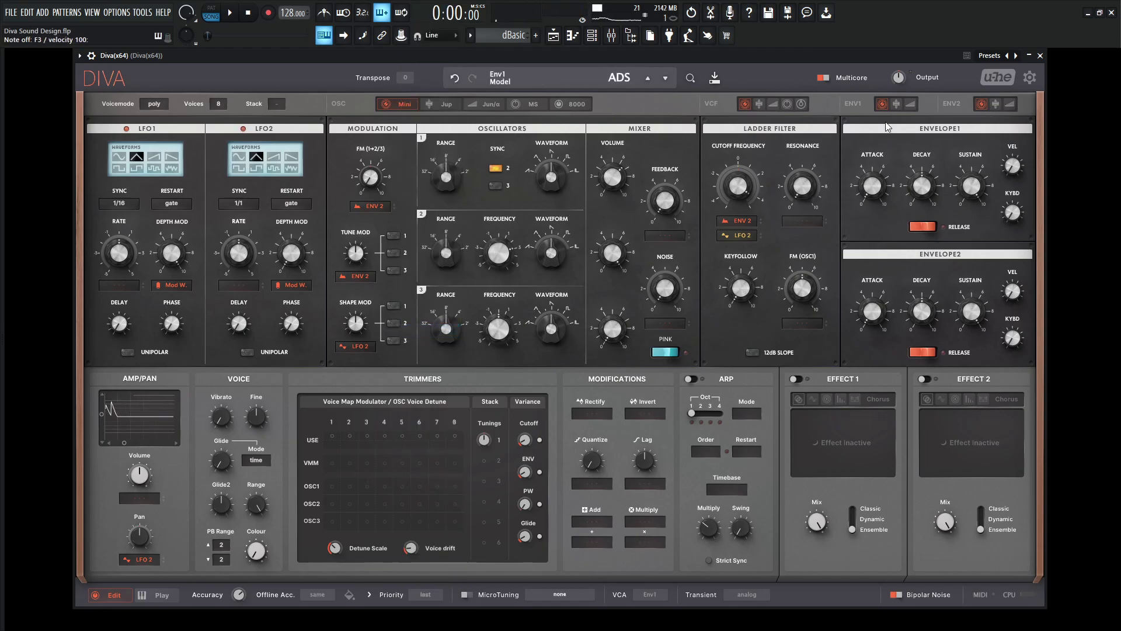
Step: Switch both envelopes to the analogue ADSR model and lower the ladder filter cutoff to about 98.5
{"action": "left_click", "coordinate": [897, 104]}
{"action": "left_click", "coordinate": [996, 104]}
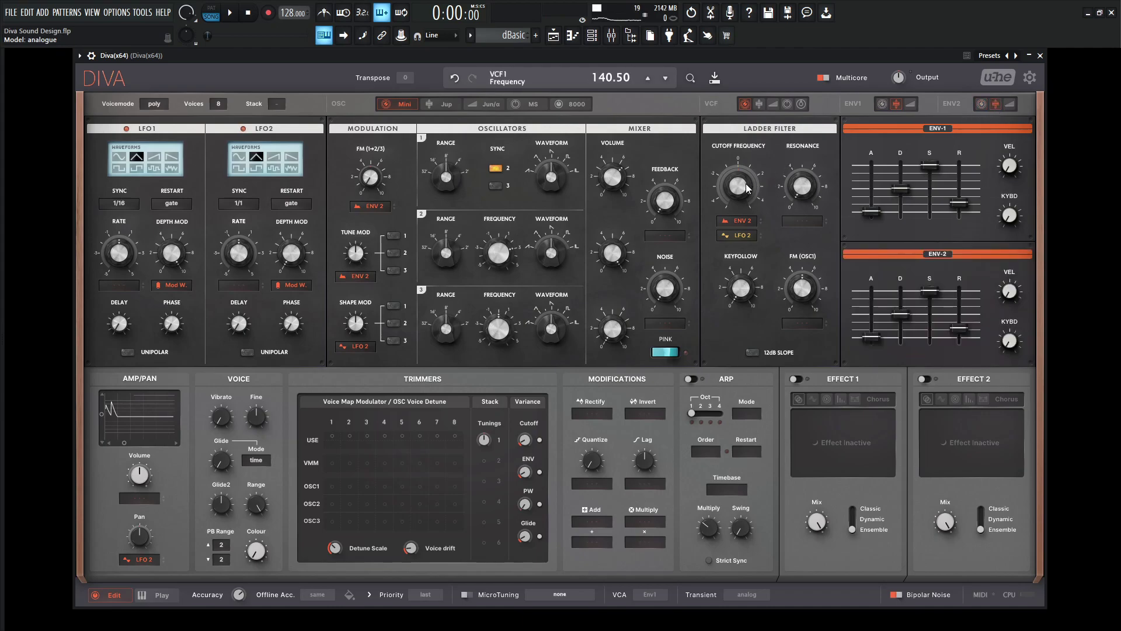
{"action": "left_click_drag", "start_coordinate": [742, 187], "coordinate": [750, 225]}
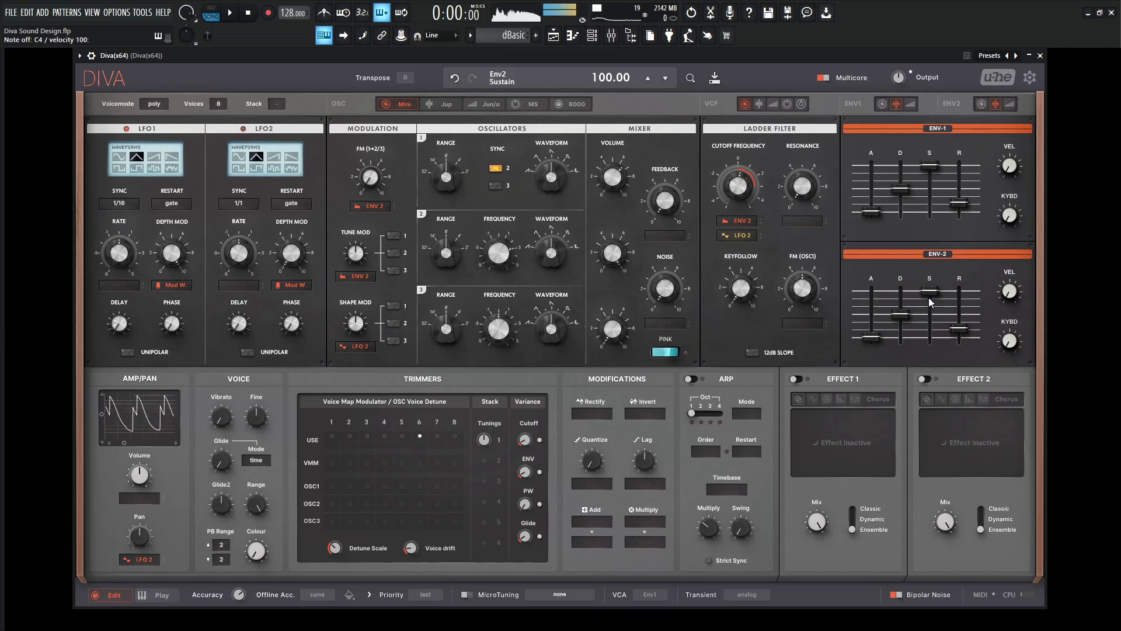
Step: Lower envelope 2's sustain to zero and envelope 1's sustain to about one third
{"action": "left_click_drag", "start_coordinate": [929, 292], "coordinate": [966, 317]}
{"action": "left_click_drag", "start_coordinate": [931, 172], "coordinate": [904, 194]}
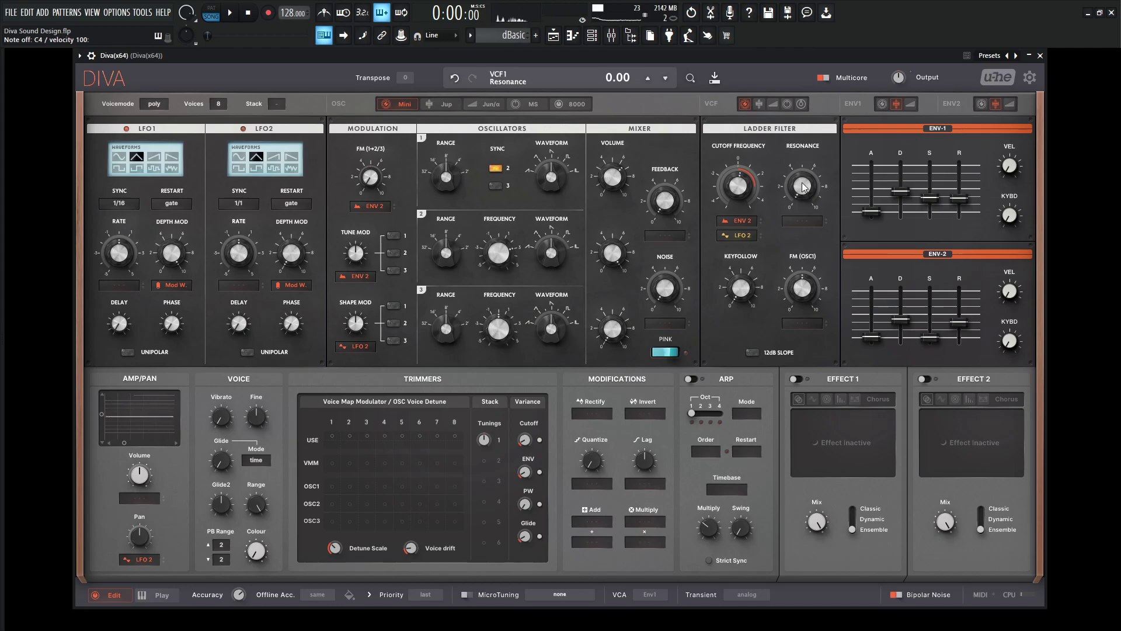
Step: Add a little filter resonance and fine-tune the ENV 2 modulation depth on the cutoff
{"action": "left_click_drag", "start_coordinate": [804, 197], "coordinate": [807, 185]}
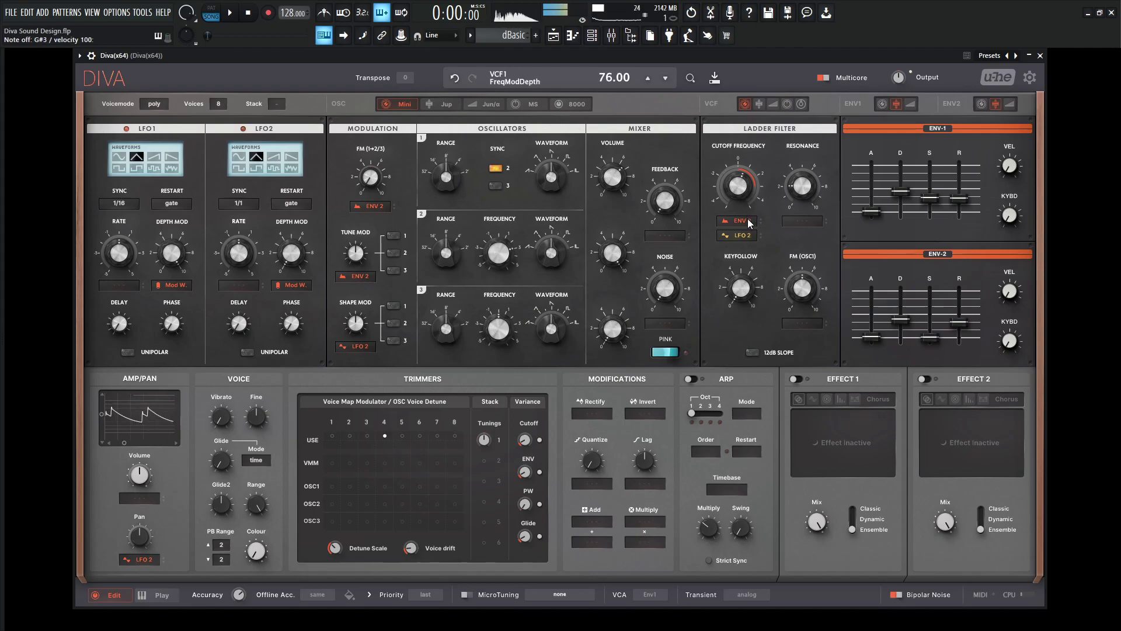
{"action": "left_click_drag", "start_coordinate": [751, 221], "coordinate": [752, 225]}
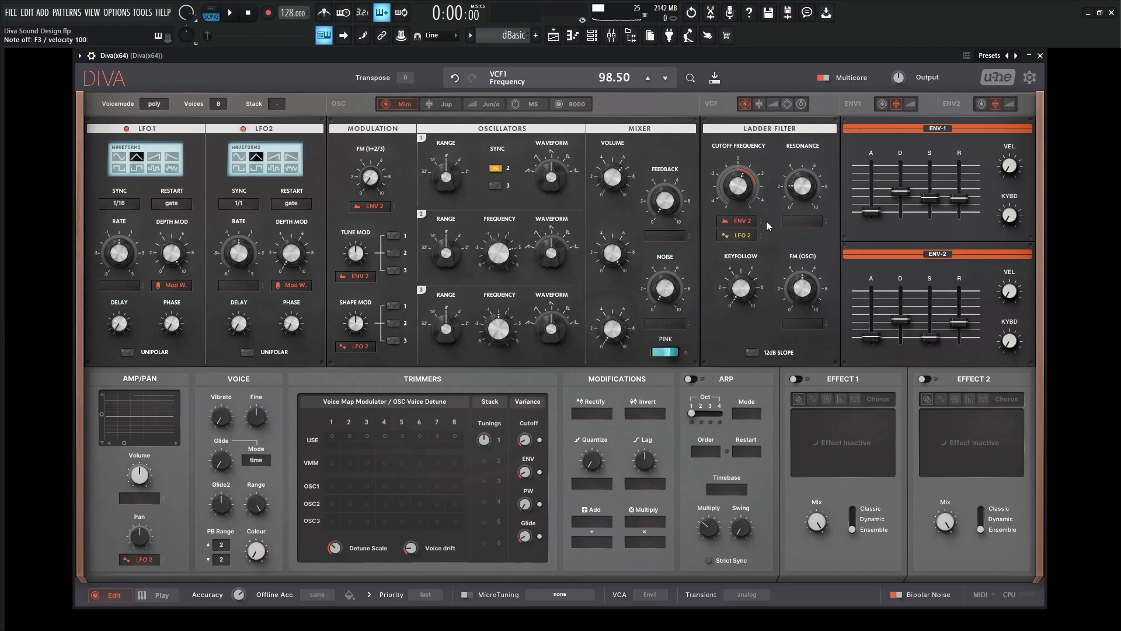
Step: Activate Effect 1 and set its module to Phaser
{"action": "left_click", "coordinate": [797, 379]}
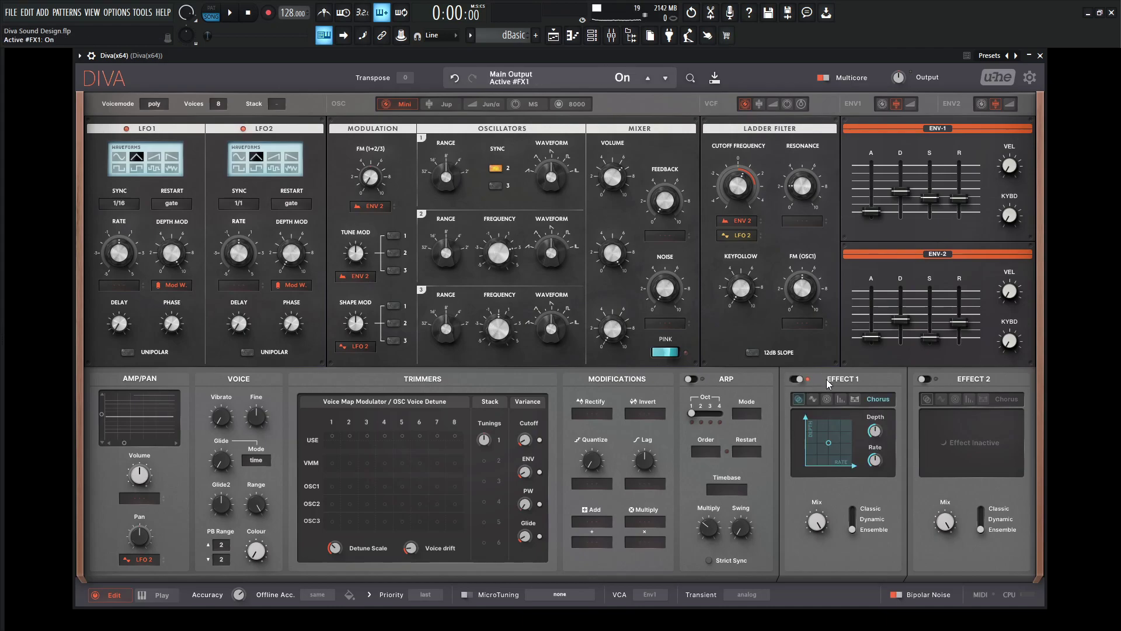
{"action": "left_click", "coordinate": [827, 400]}
{"action": "left_click", "coordinate": [812, 399]}
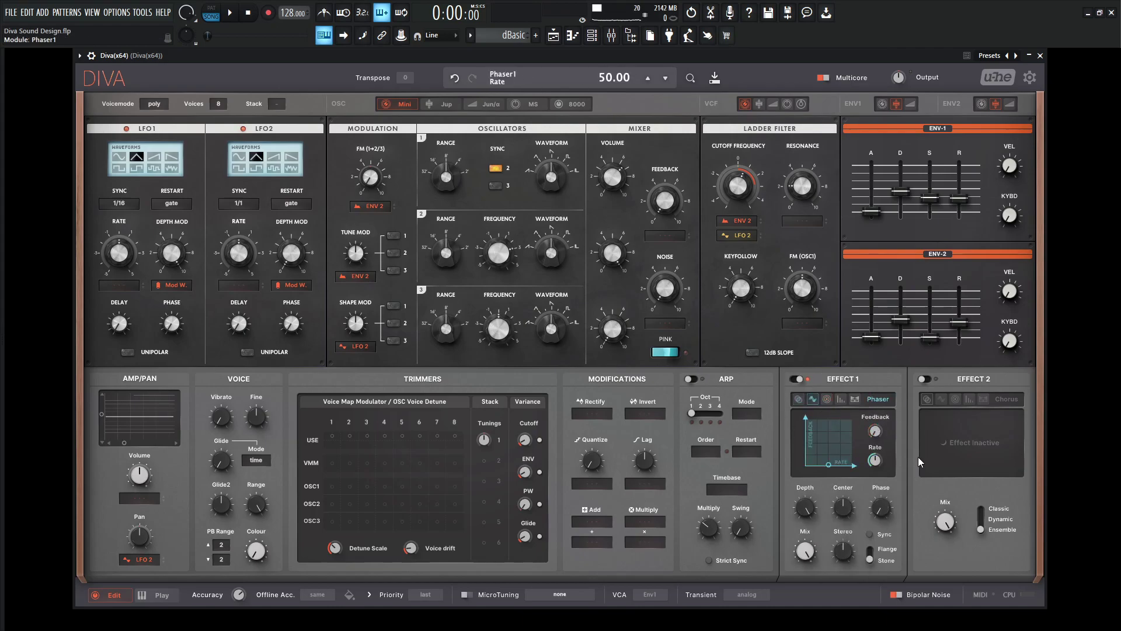
Step: Set the phaser to Flange mode with sync enabled and raise its feedback
{"action": "left_click", "coordinate": [870, 560]}
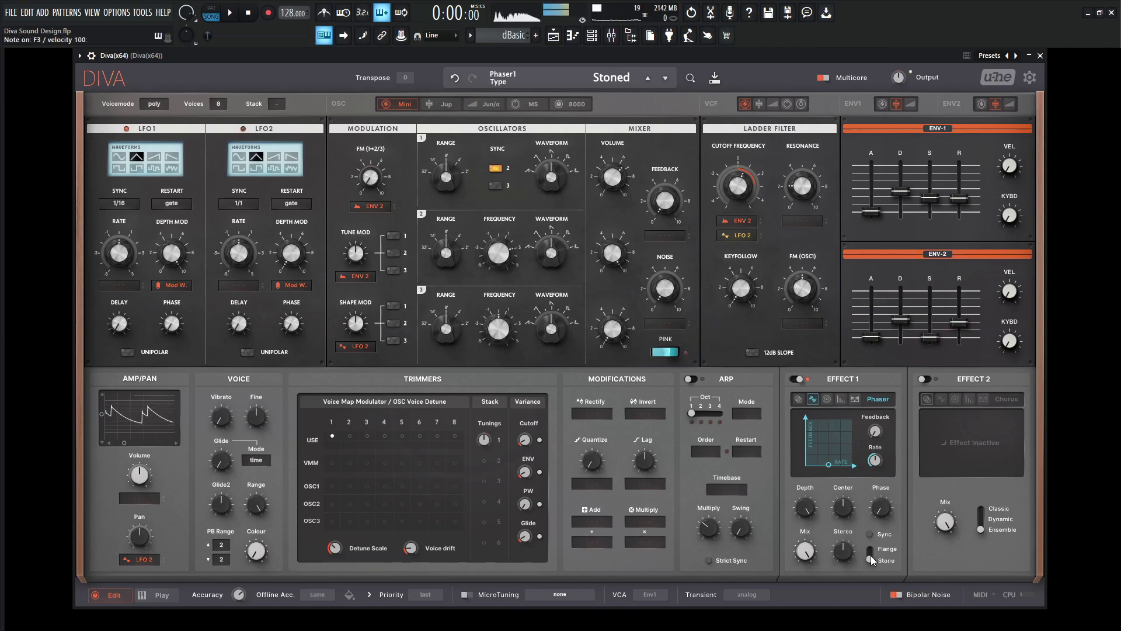
{"action": "left_click", "coordinate": [870, 551]}
{"action": "left_click", "coordinate": [870, 534]}
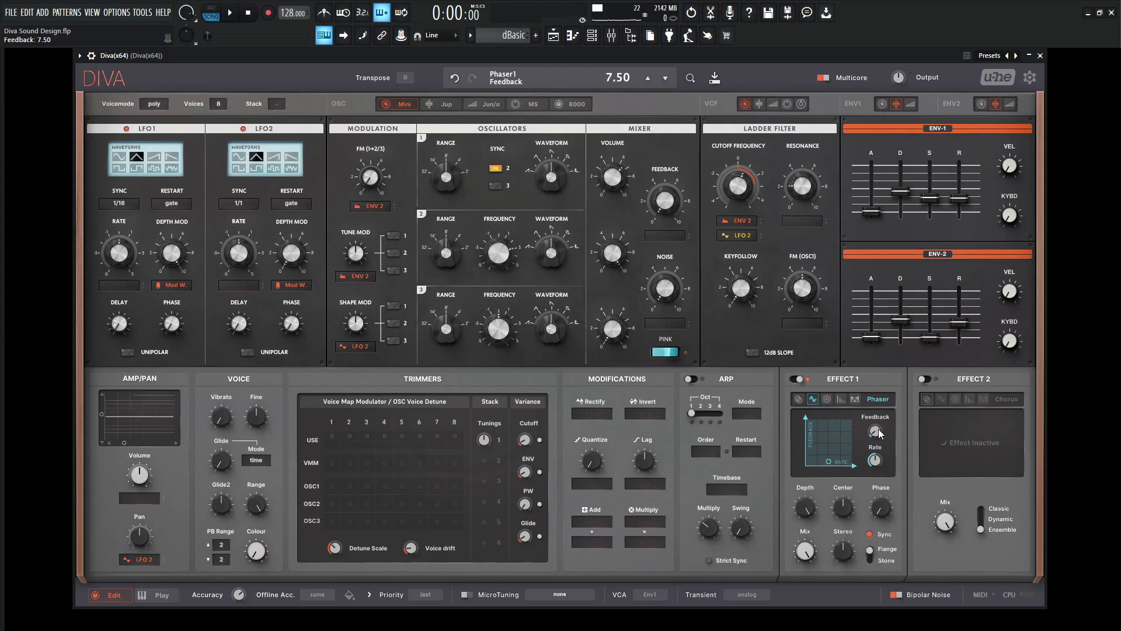
{"action": "left_click_drag", "start_coordinate": [876, 433], "coordinate": [875, 358]}
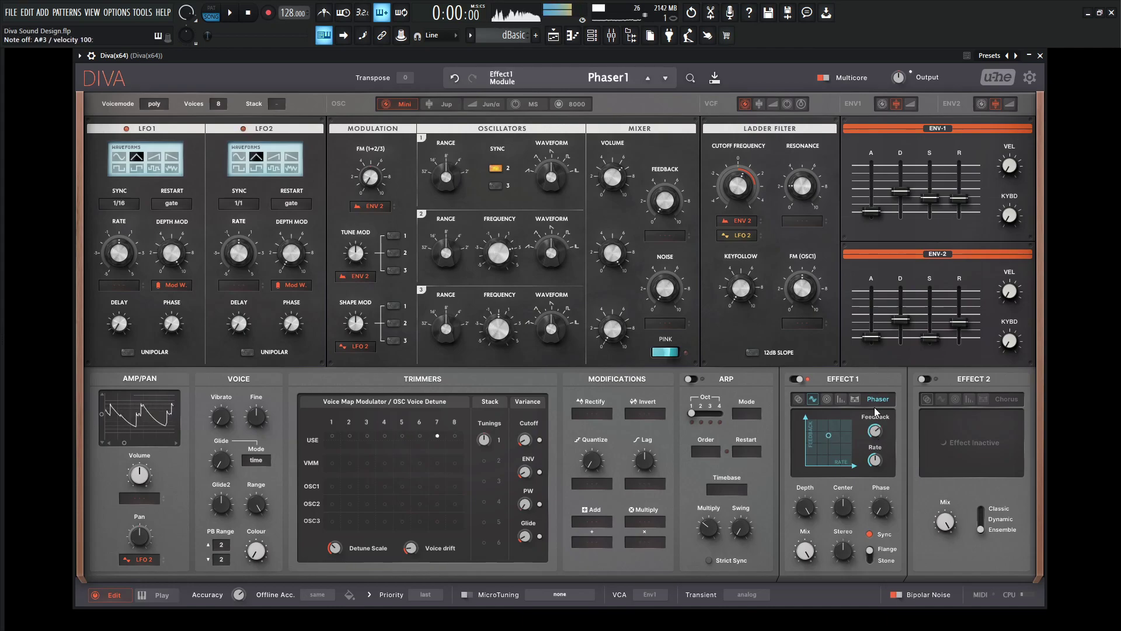
{"action": "left_click_drag", "start_coordinate": [874, 439], "coordinate": [878, 432]}
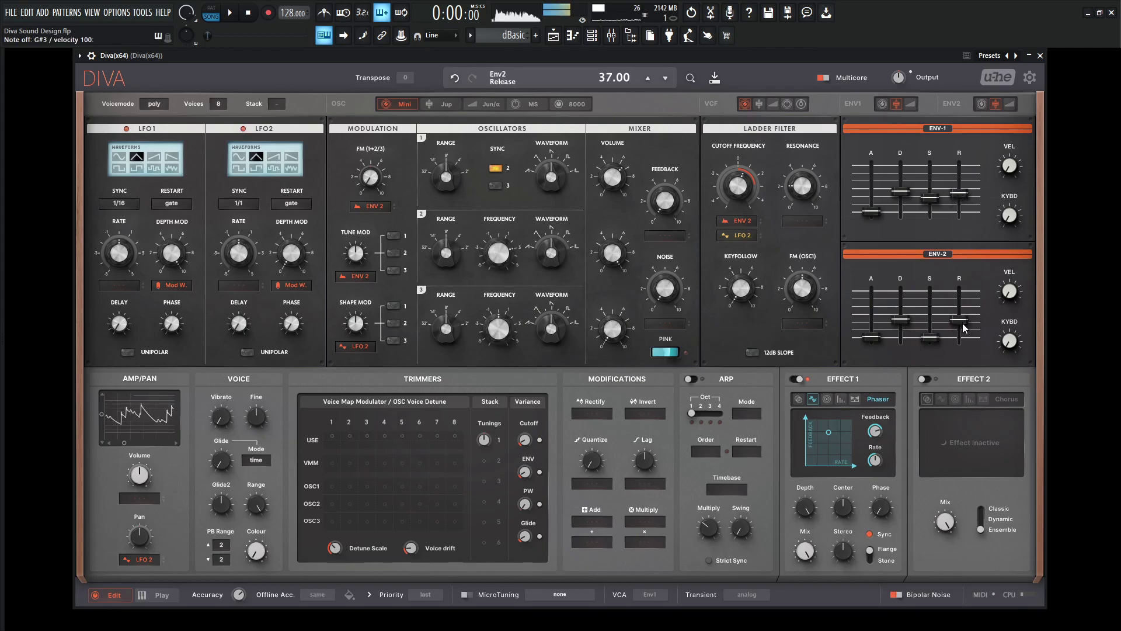
Step: Activate Effect 2 as a Chorus, reduce its mix, and adjust its depth and rate
{"action": "left_click", "coordinate": [931, 379]}
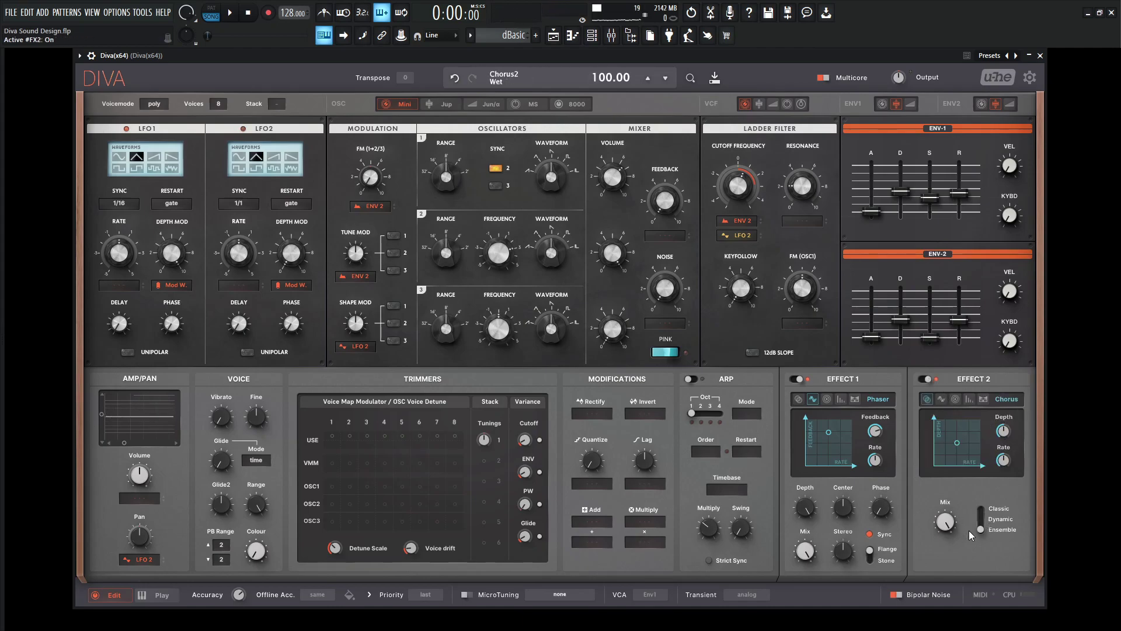
{"action": "mouse_move", "coordinate": [946, 523]}
{"action": "left_mouse_down"}
{"action": "mouse_move", "coordinate": [952, 550]}
{"action": "mouse_move", "coordinate": [960, 537]}
{"action": "left_mouse_up"}
{"action": "left_click_drag", "start_coordinate": [1013, 446], "coordinate": [1012, 415]}
{"action": "left_click_drag", "start_coordinate": [1008, 475], "coordinate": [1008, 480]}
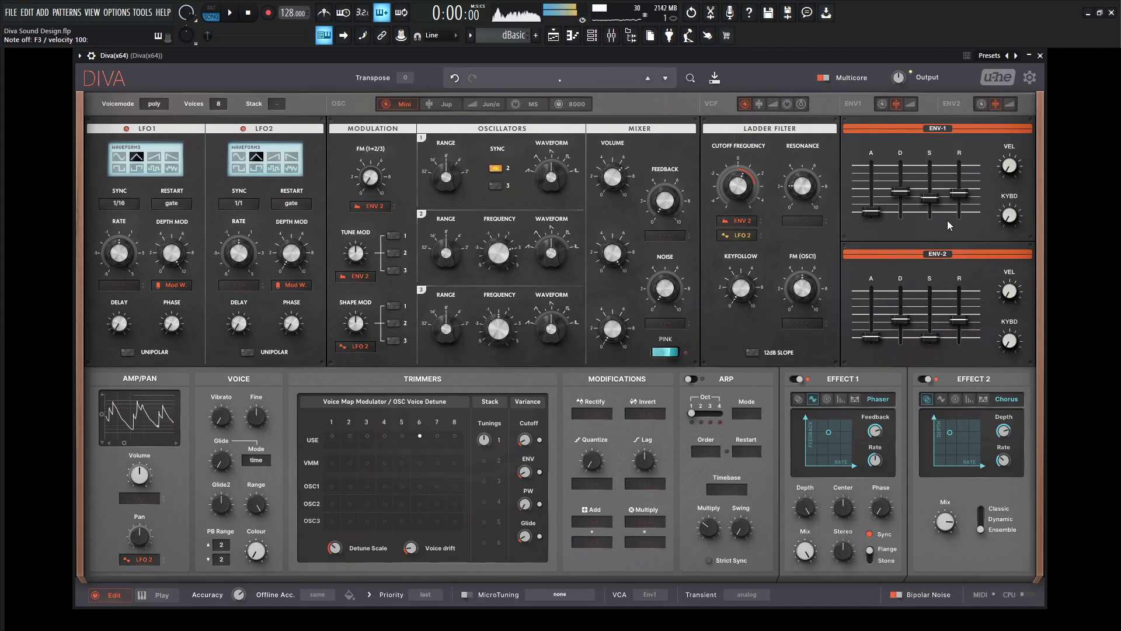
Step: Set the phaser's Center to 85.50 in Effect 1
{"action": "mouse_move", "coordinate": [930, 209]}
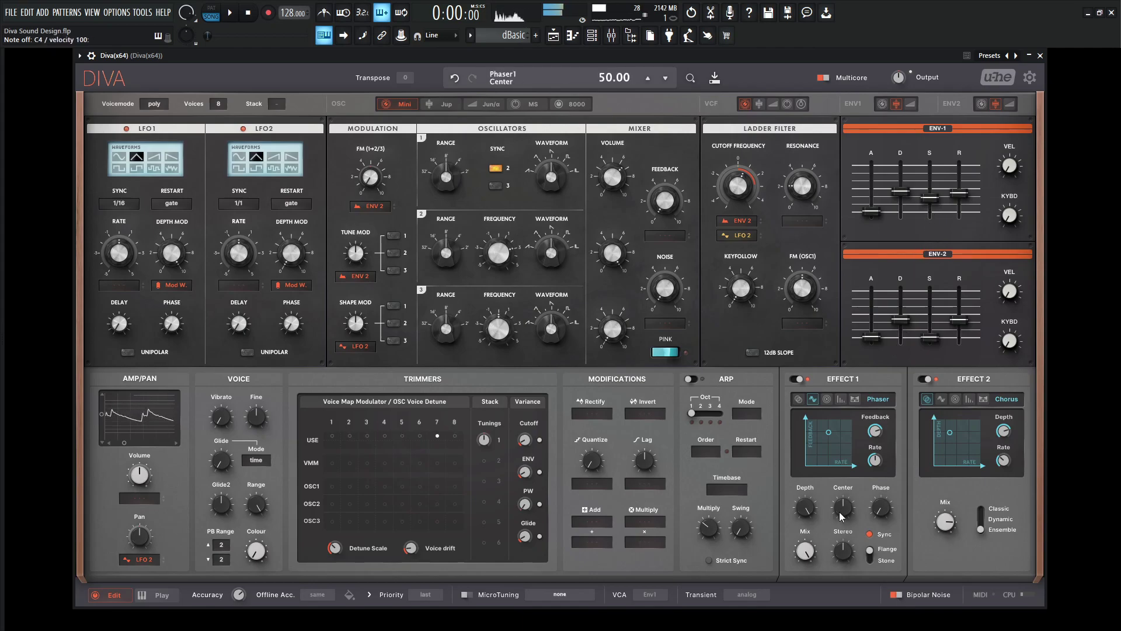
{"action": "mouse_move", "coordinate": [853, 500]}
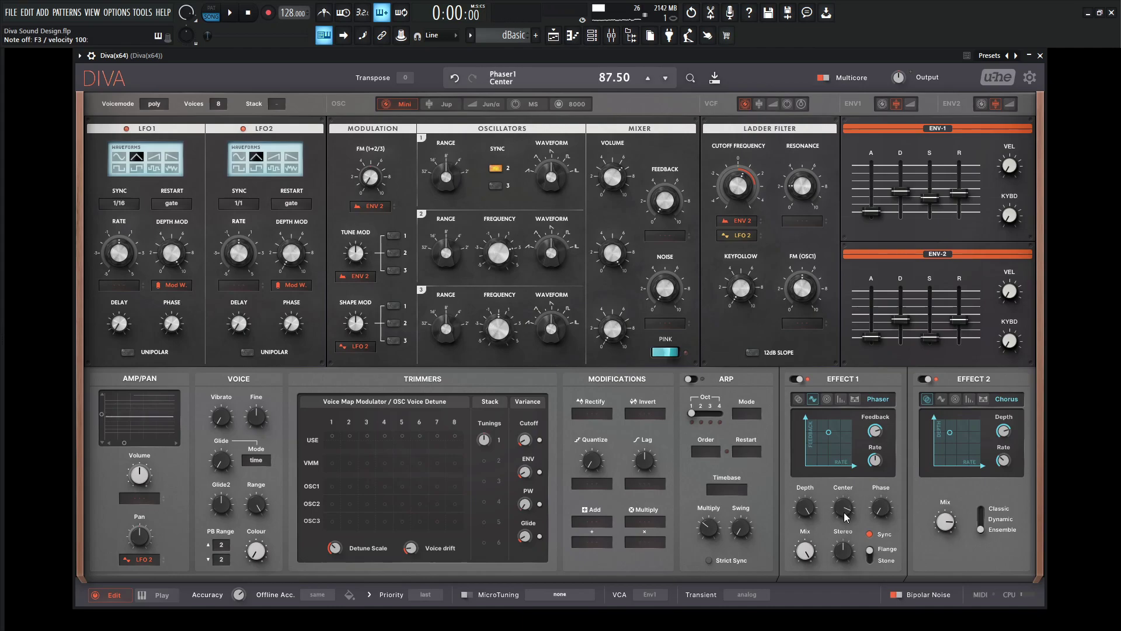
{"action": "scroll", "coordinate": [849, 513], "scroll_direction": "down", "scroll_amount": 2}
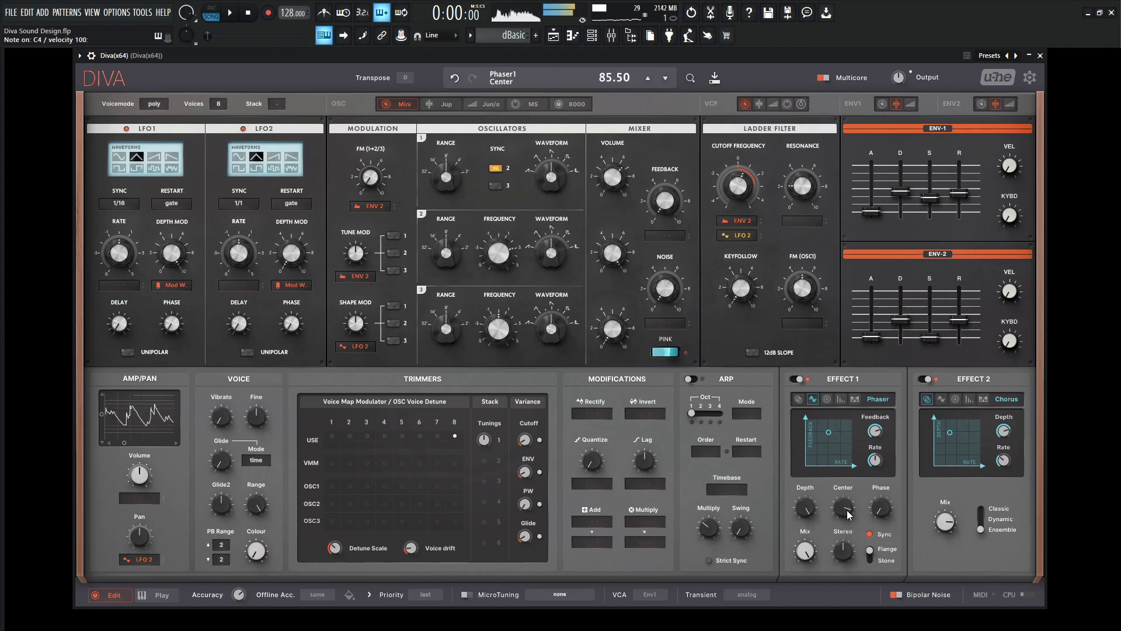
Step: Show the mixer and open the Pre 1973 preamp on the Diva insert track with its Default preset
{"action": "mouse_move", "coordinate": [770, 264]}
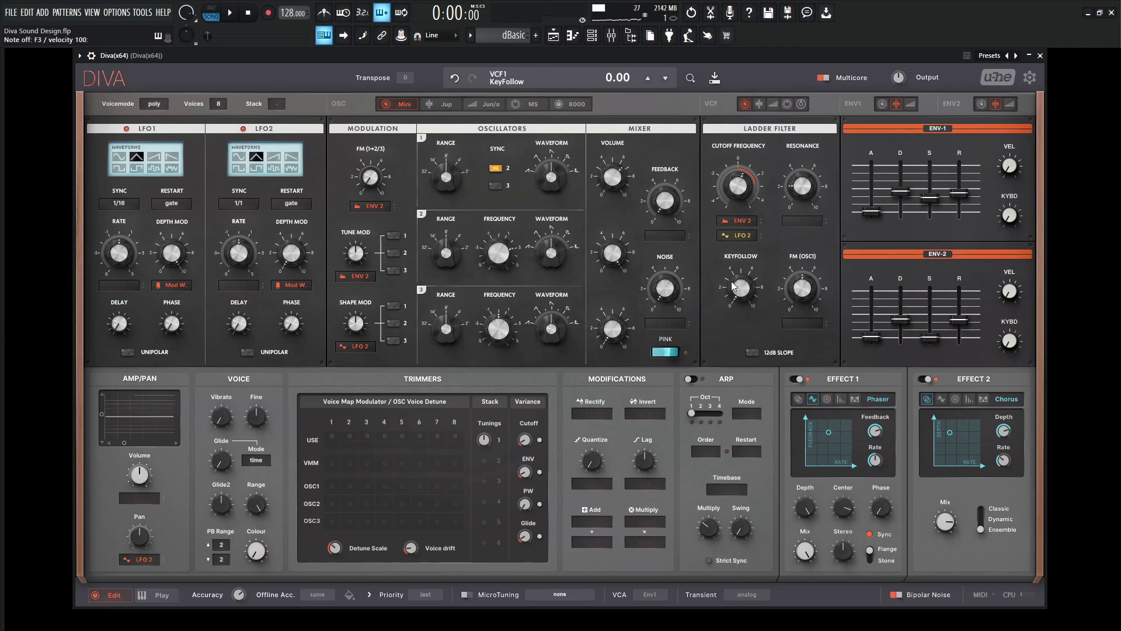
{"action": "key", "text": "F9"}
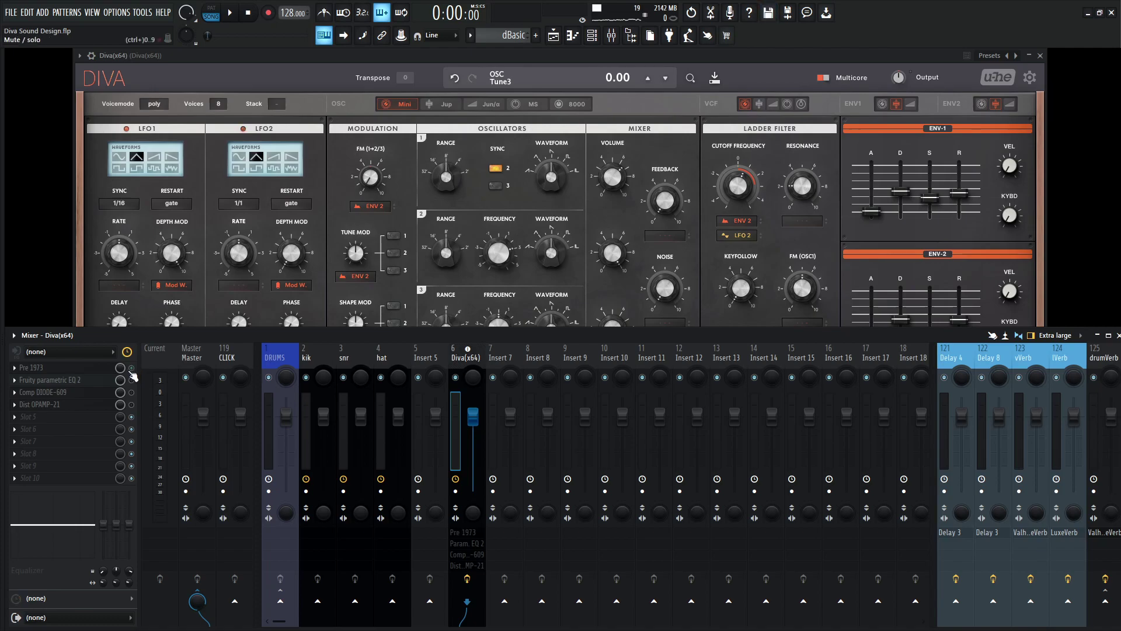
{"action": "left_click", "coordinate": [95, 368]}
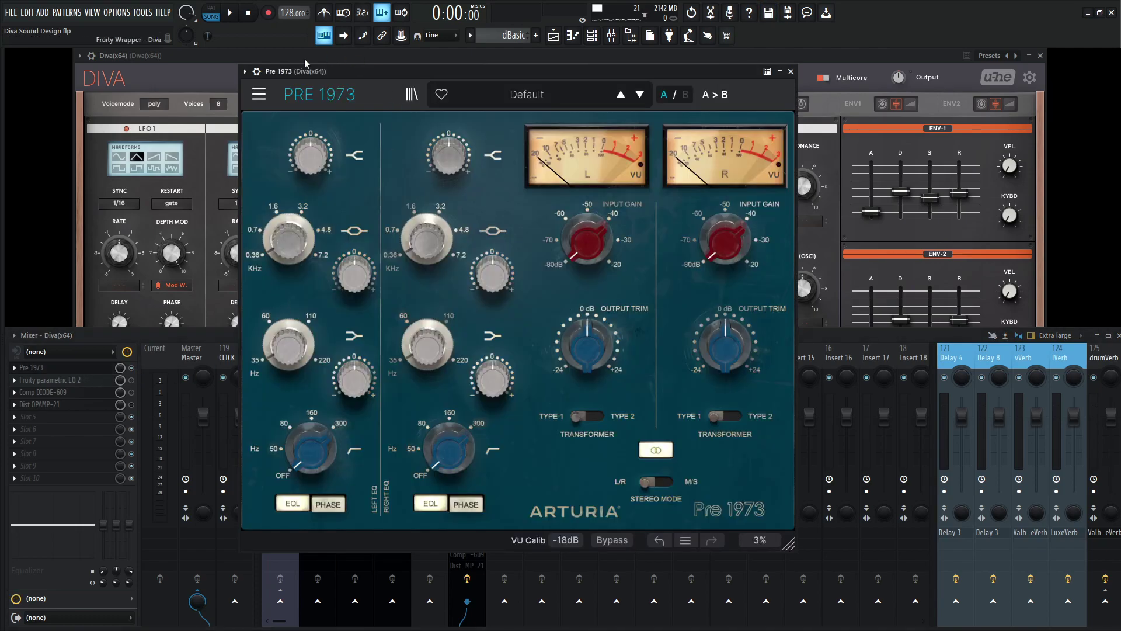
{"action": "left_click", "coordinate": [269, 101]}
{"action": "left_click", "coordinate": [278, 121]}
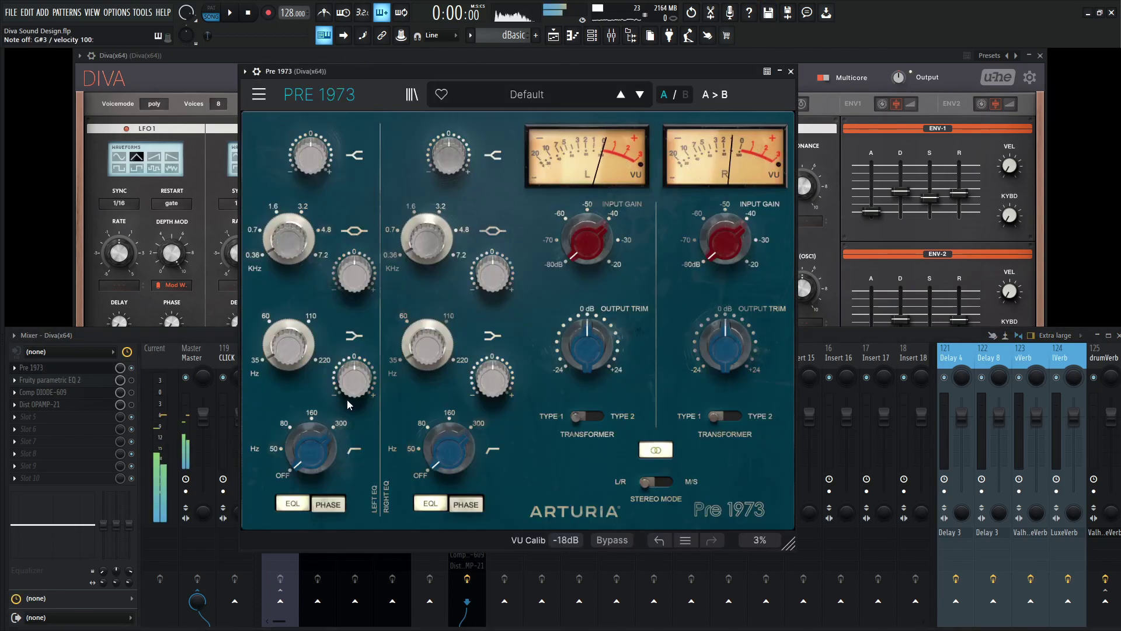
Step: Engage the Pre 1973 low cut and set the low shelf to about 90.4 Hz with about -1.15 dB gain
{"action": "left_click_drag", "start_coordinate": [311, 449], "coordinate": [311, 430]}
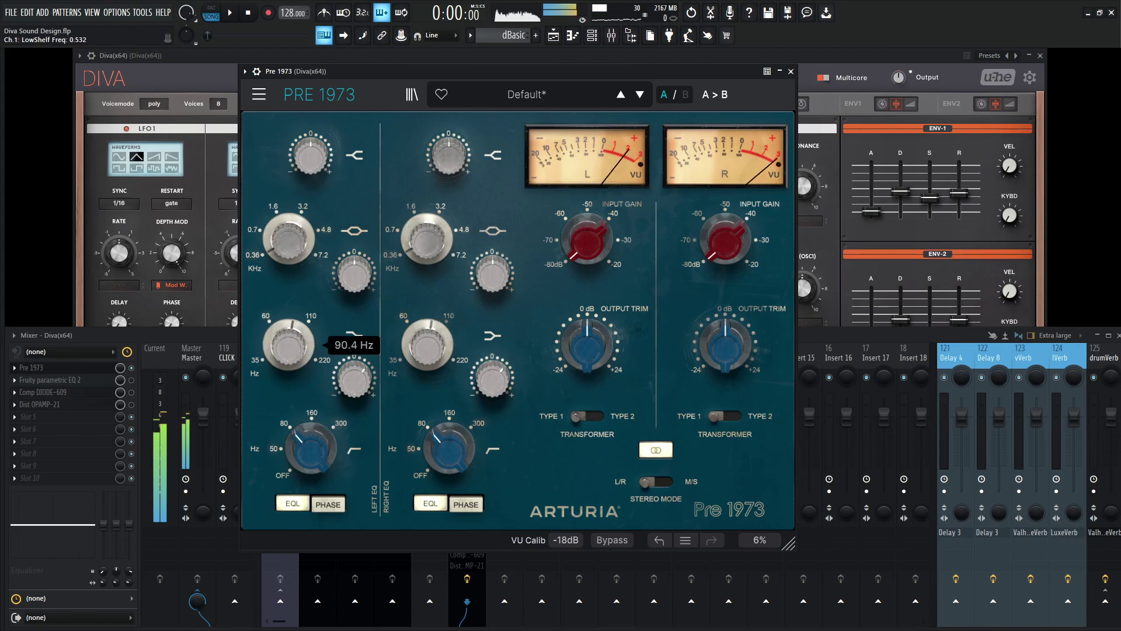
{"action": "left_click_drag", "start_coordinate": [299, 354], "coordinate": [303, 340]}
{"action": "left_click_drag", "start_coordinate": [354, 379], "coordinate": [358, 367]}
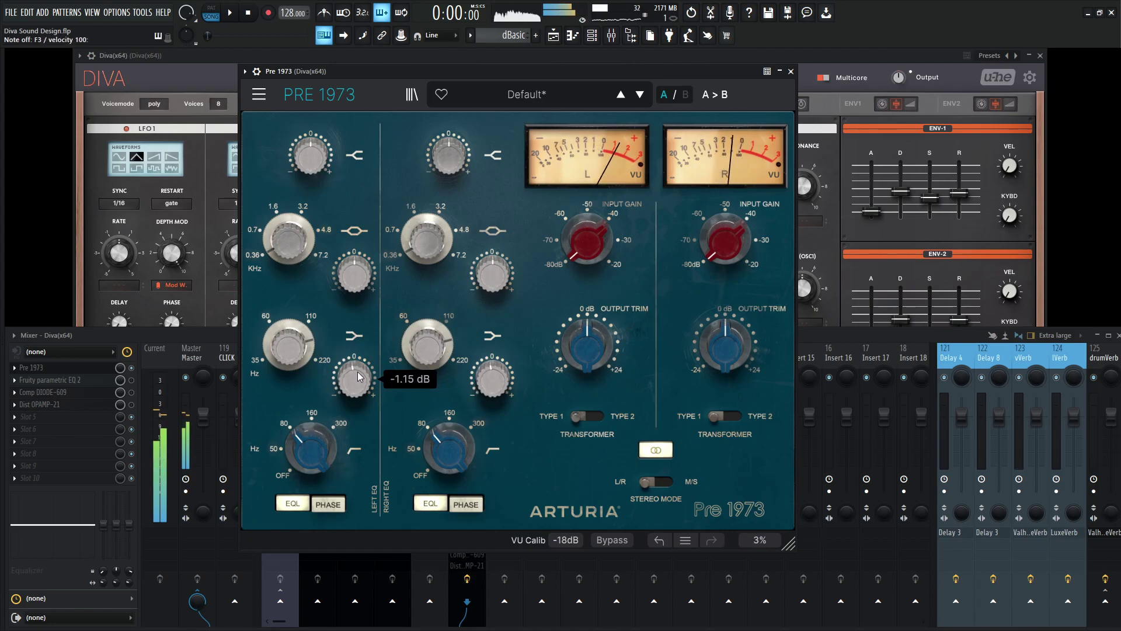
Step: Boost the Pre 1973 high shelf to about +1.44 dB and fine-tune the low cut frequency during playback
{"action": "left_click_drag", "start_coordinate": [304, 162], "coordinate": [304, 157]}
{"action": "key", "text": "space"}
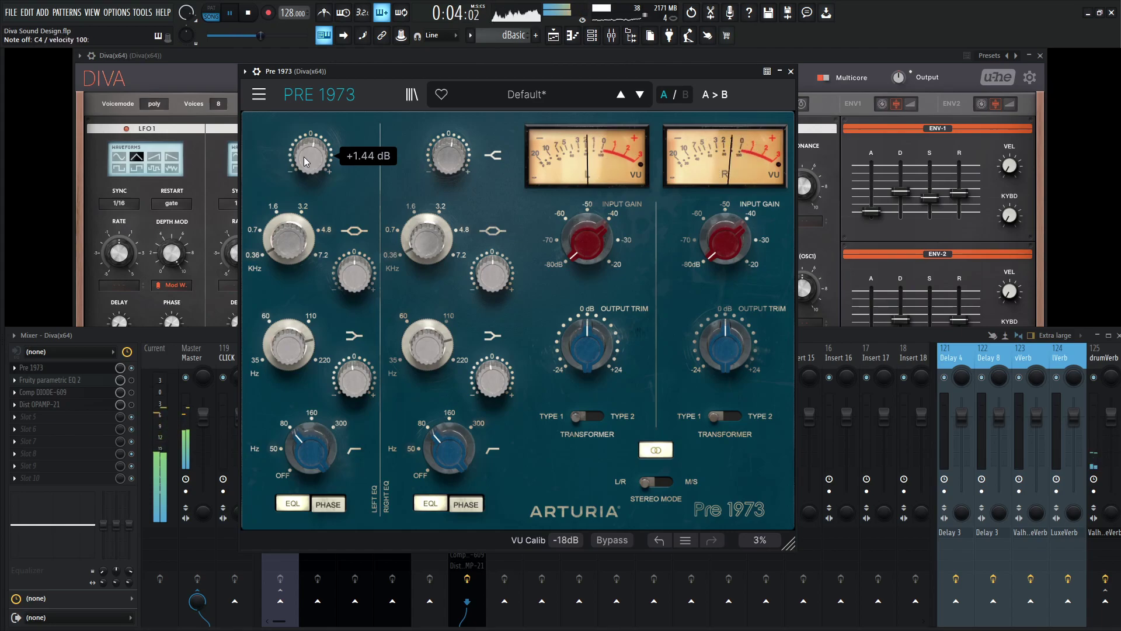
{"action": "left_click_drag", "start_coordinate": [309, 439], "coordinate": [310, 437]}
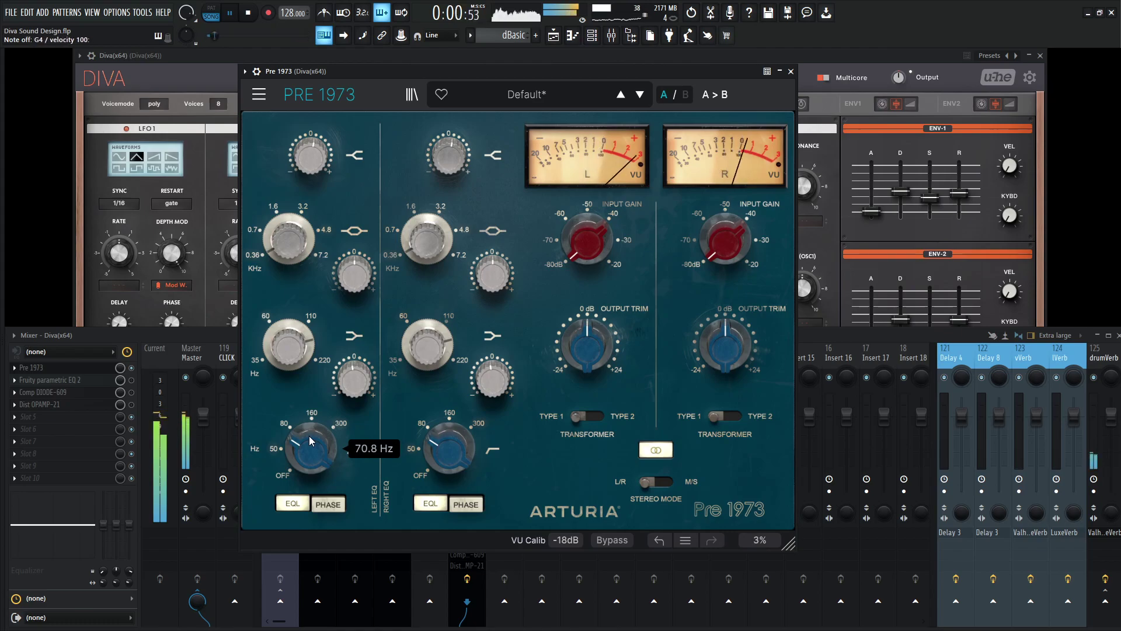
{"action": "left_click_drag", "start_coordinate": [310, 437], "coordinate": [311, 445]}
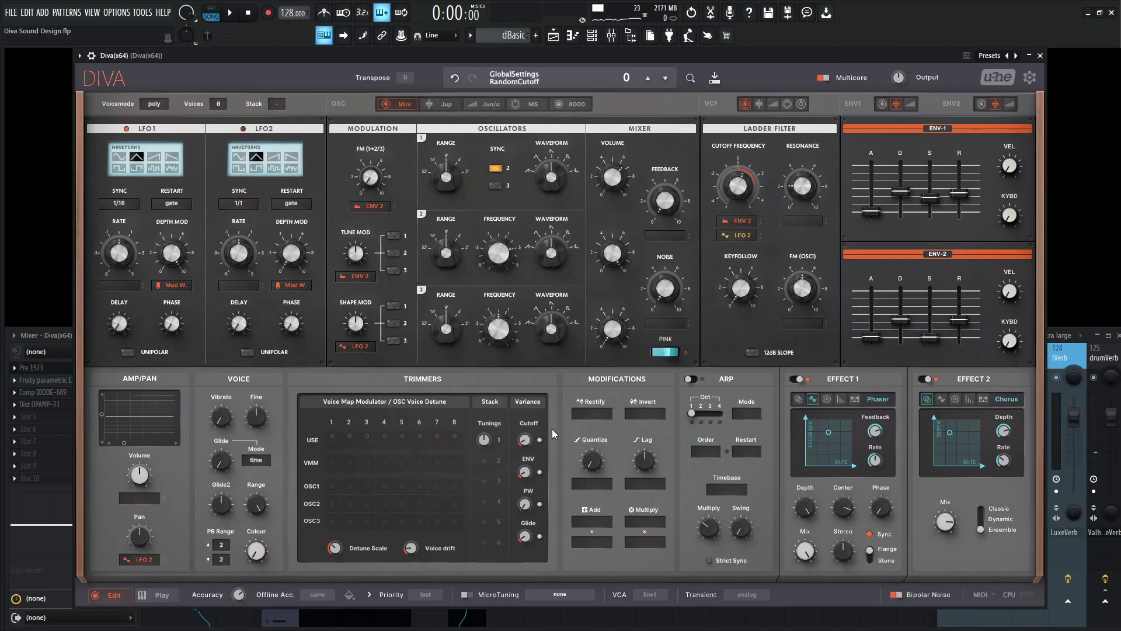
Step: Stack two voices in Diva, set the pan modulation source to StackVoice, and raise the pan modulation depth
{"action": "key", "text": "z"}
{"action": "left_click", "coordinate": [499, 460]}
{"action": "left_click", "coordinate": [150, 565]}
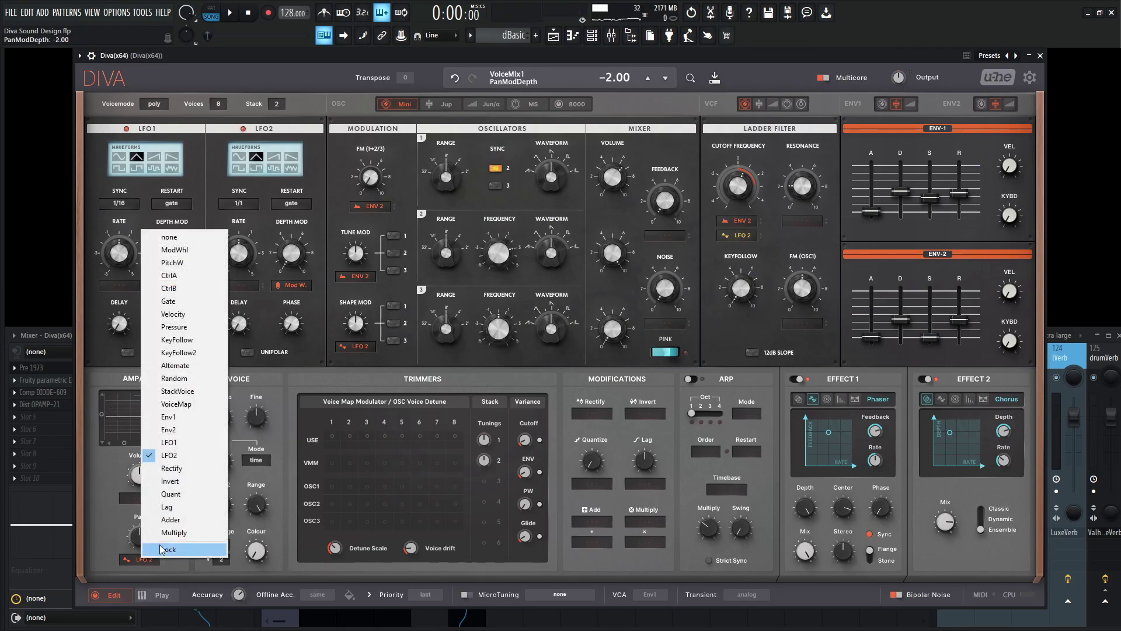
{"action": "left_click", "coordinate": [198, 392]}
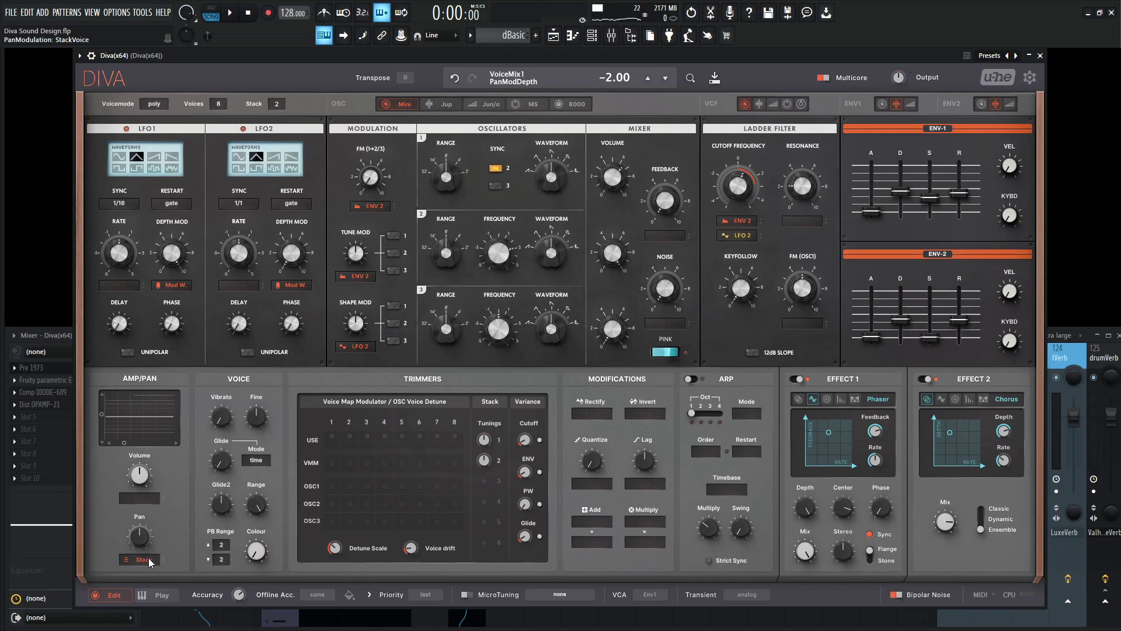
{"action": "left_click_drag", "start_coordinate": [147, 564], "coordinate": [150, 549]}
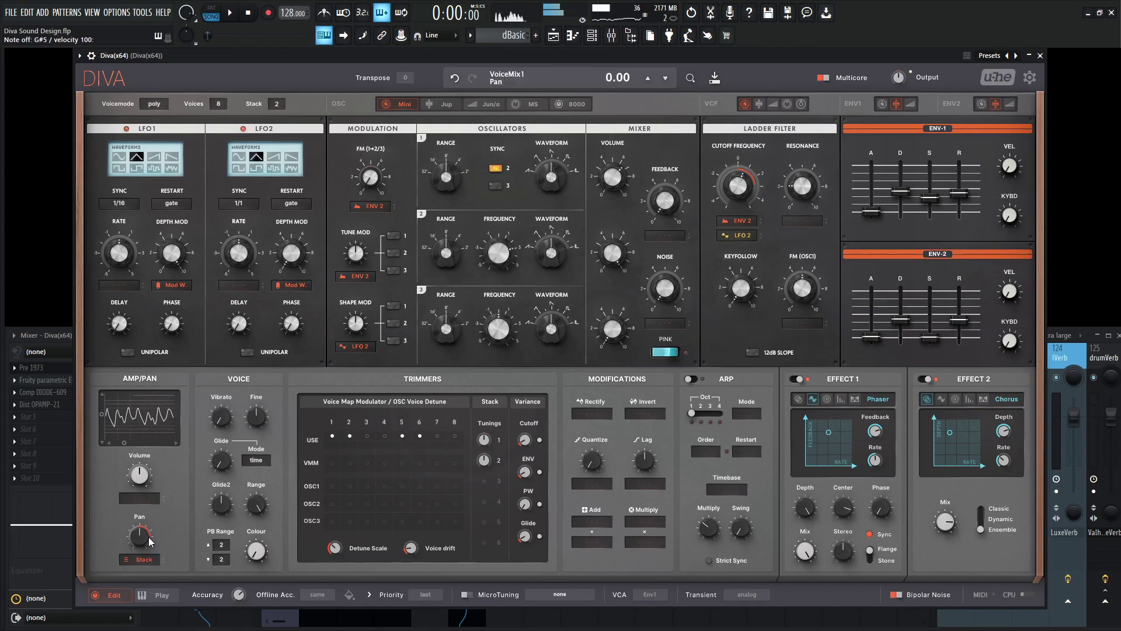
Step: Adjust the ladder filter cutoff and lengthen the ENV-2 decay slightly while auditioning the pluck with the drums
{"action": "key", "text": "t"}
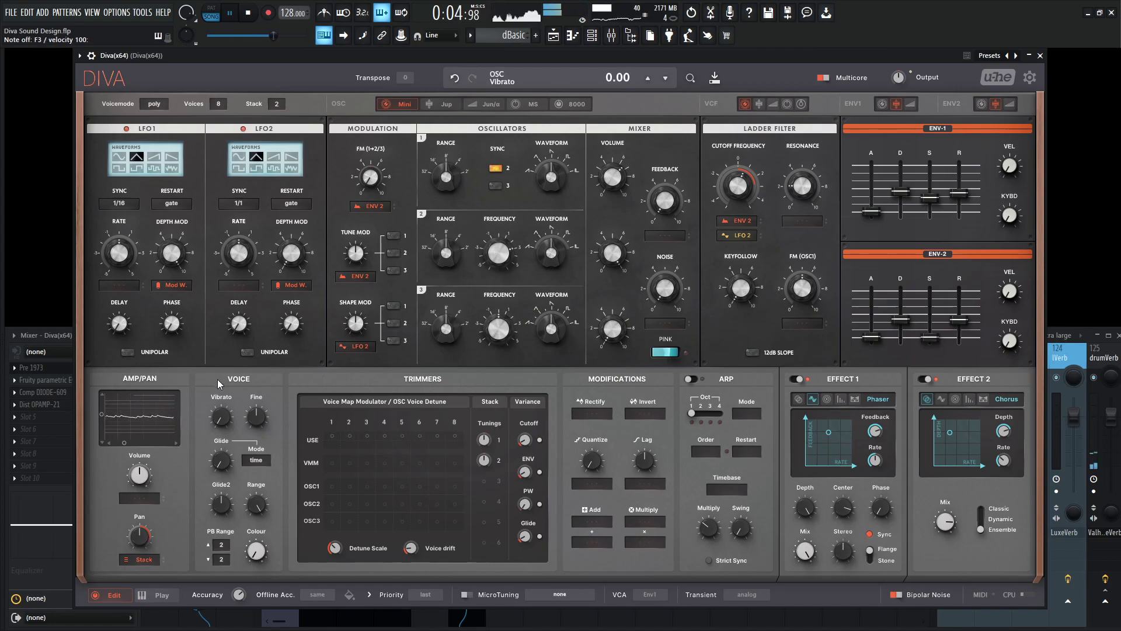
{"action": "left_click_drag", "start_coordinate": [734, 191], "coordinate": [751, 212]}
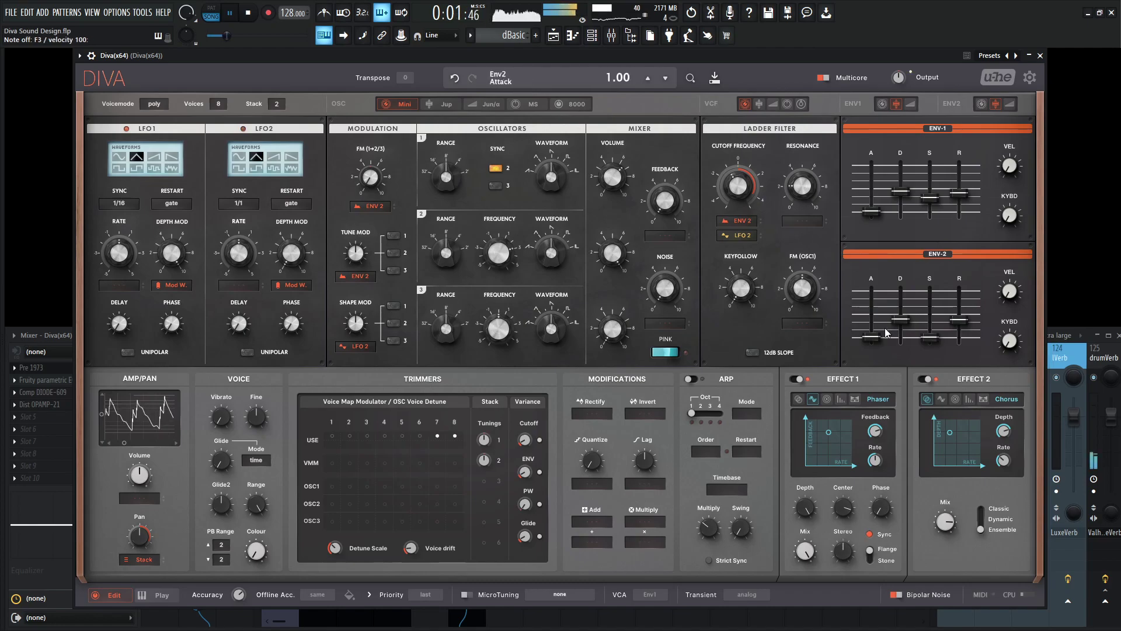
{"action": "left_click_drag", "start_coordinate": [901, 323], "coordinate": [902, 313]}
{"action": "left_click_drag", "start_coordinate": [741, 193], "coordinate": [744, 187]}
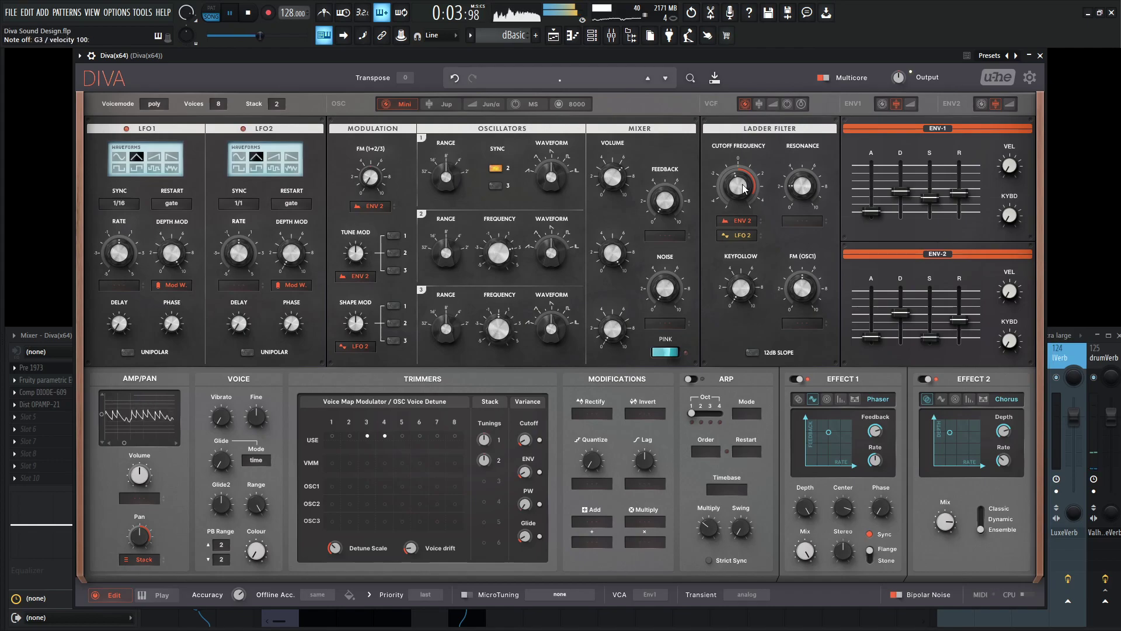
{"action": "key", "text": "space"}
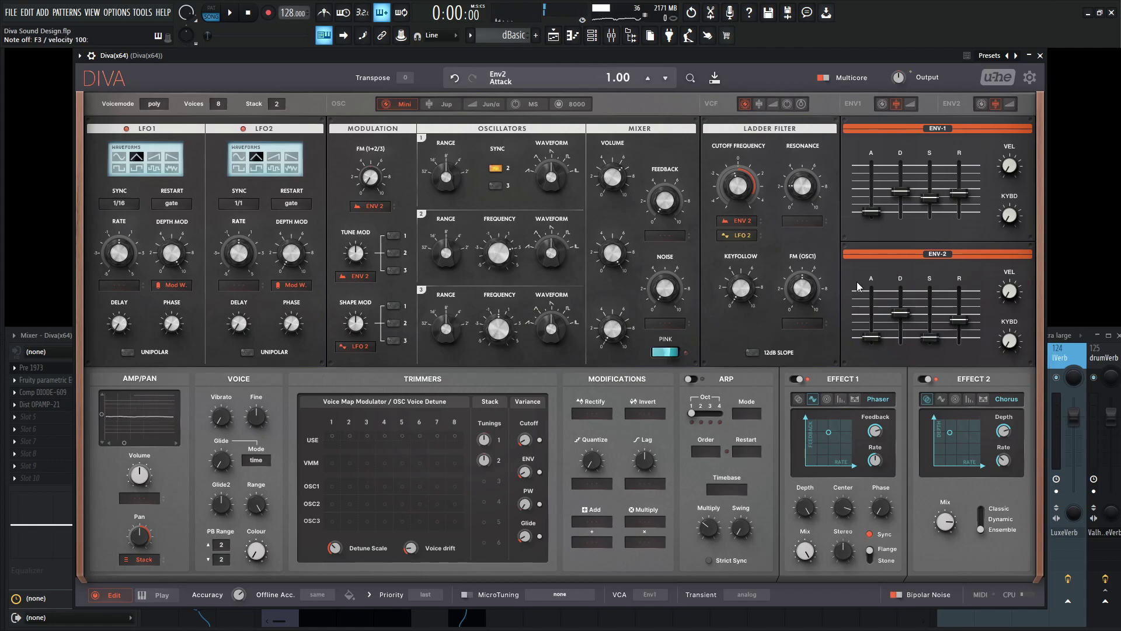
Step: Show the mixer, enable the Comp DIODE-609 on the Diva insert track and open its interface
{"action": "key", "text": "F9"}
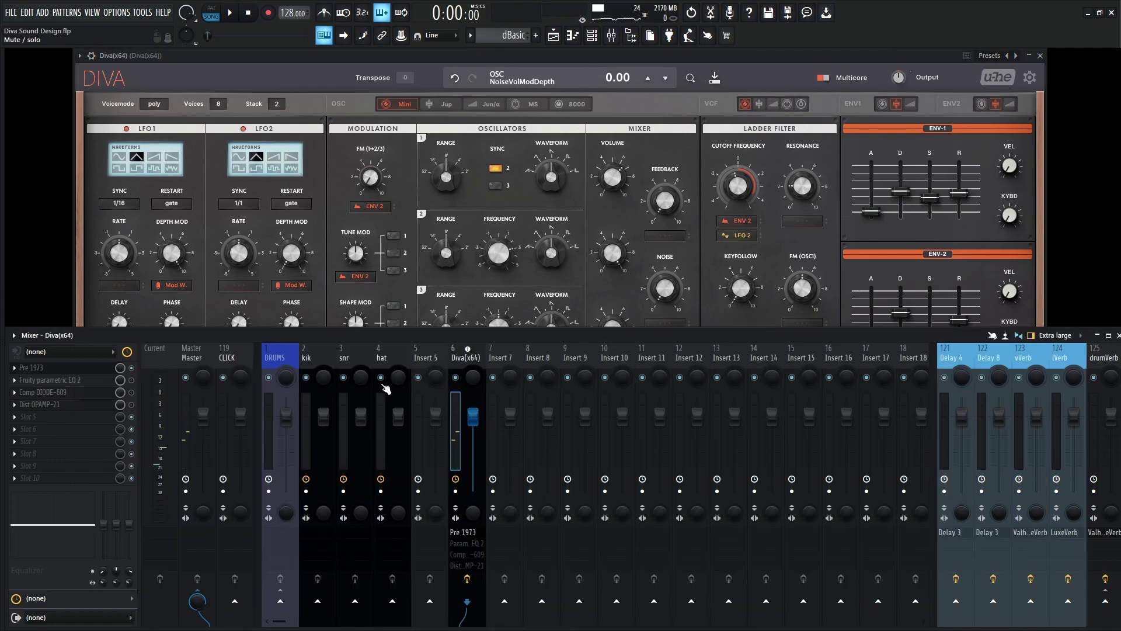
{"action": "left_click", "coordinate": [132, 392]}
{"action": "left_click", "coordinate": [103, 397]}
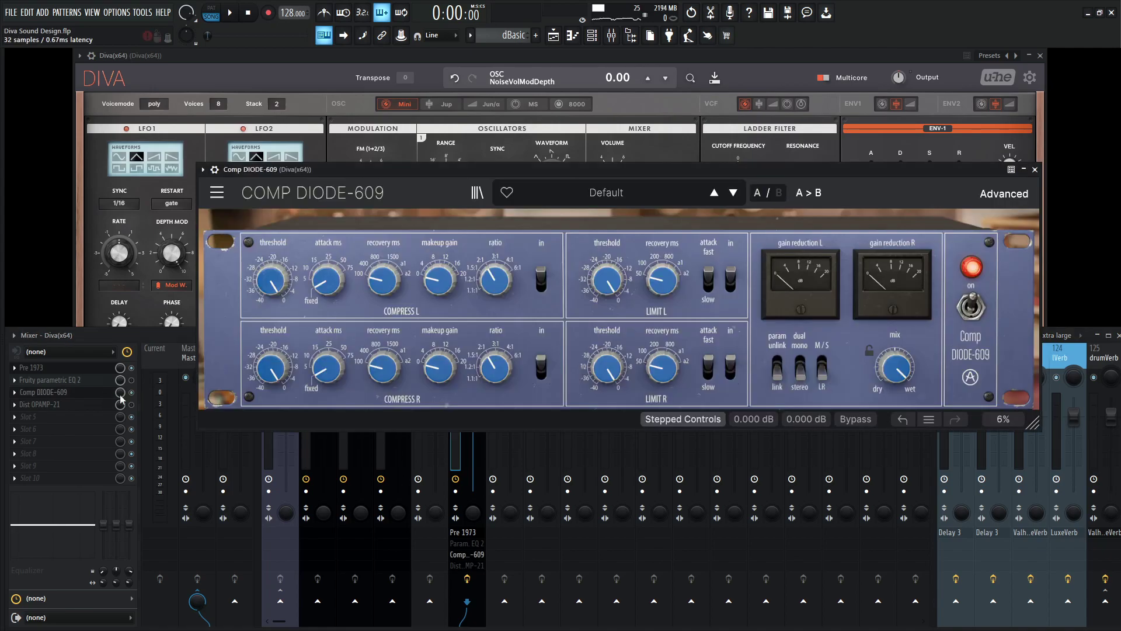
{"action": "left_click", "coordinate": [216, 193]}
{"action": "left_click", "coordinate": [347, 304]}
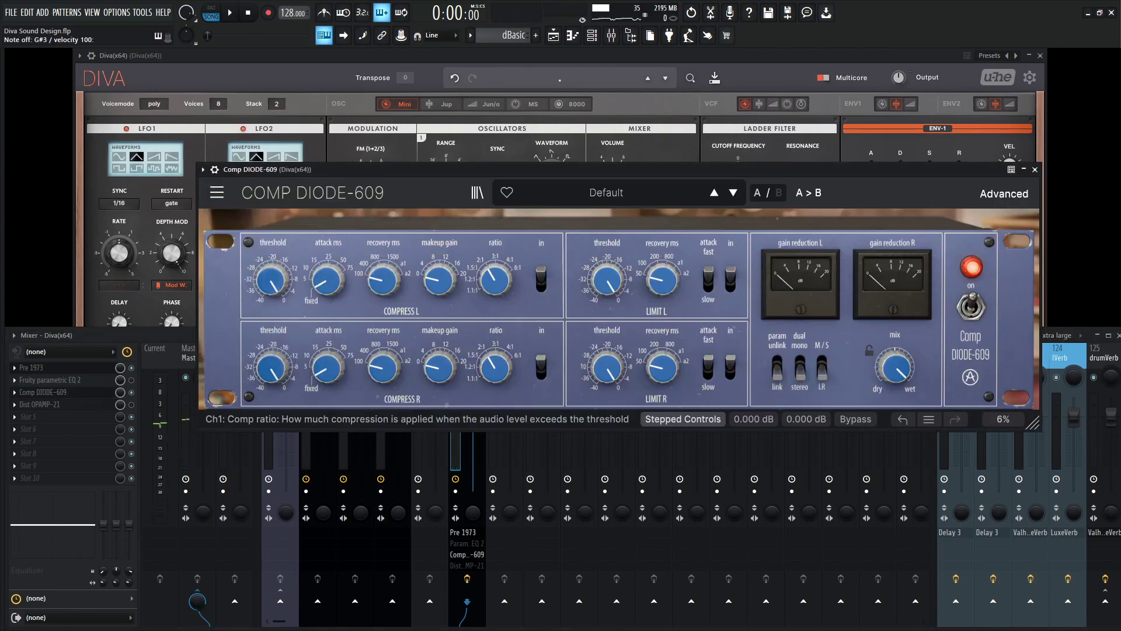
Step: Set the Comp DIODE-609 ratio to 4:1 and attack to 10 ms, lower its threshold, and audition the compressed sound with the drums
{"action": "scroll", "coordinate": [495, 280], "scroll_direction": "up", "scroll_amount": 1}
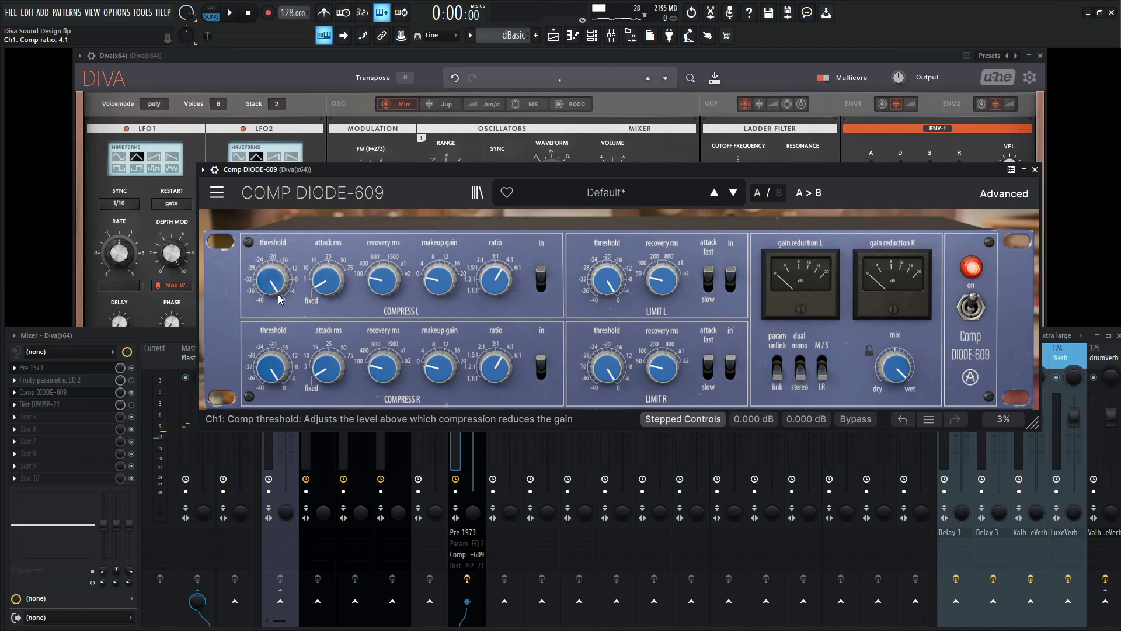
{"action": "mouse_move", "coordinate": [274, 286]}
{"action": "scroll", "coordinate": [273, 283], "scroll_direction": "down", "scroll_amount": 3}
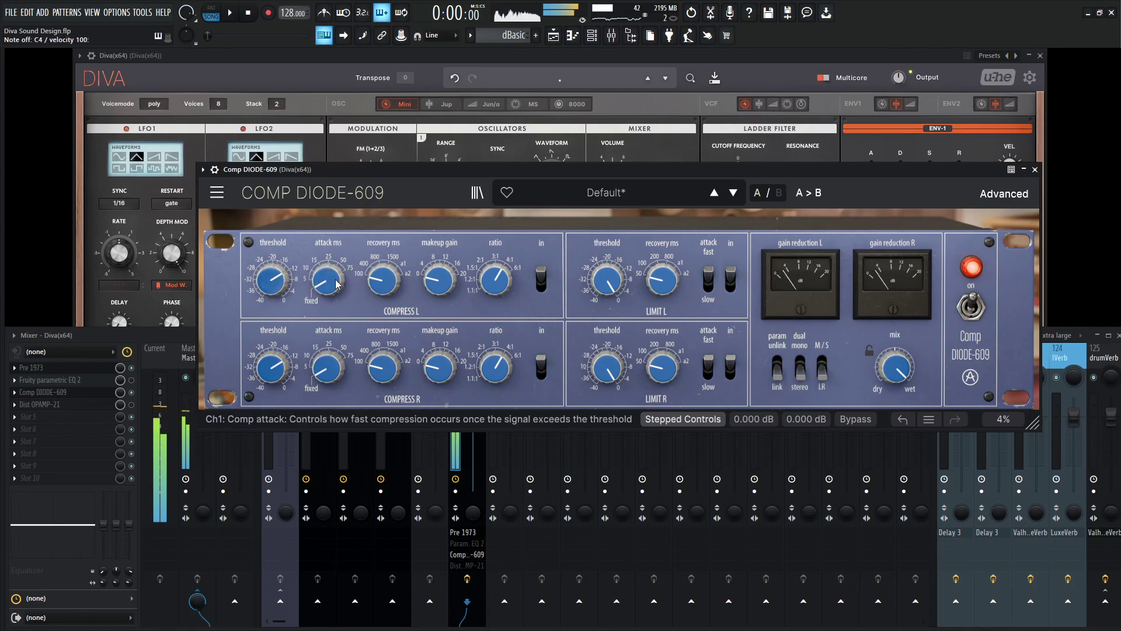
{"action": "mouse_move", "coordinate": [439, 279]}
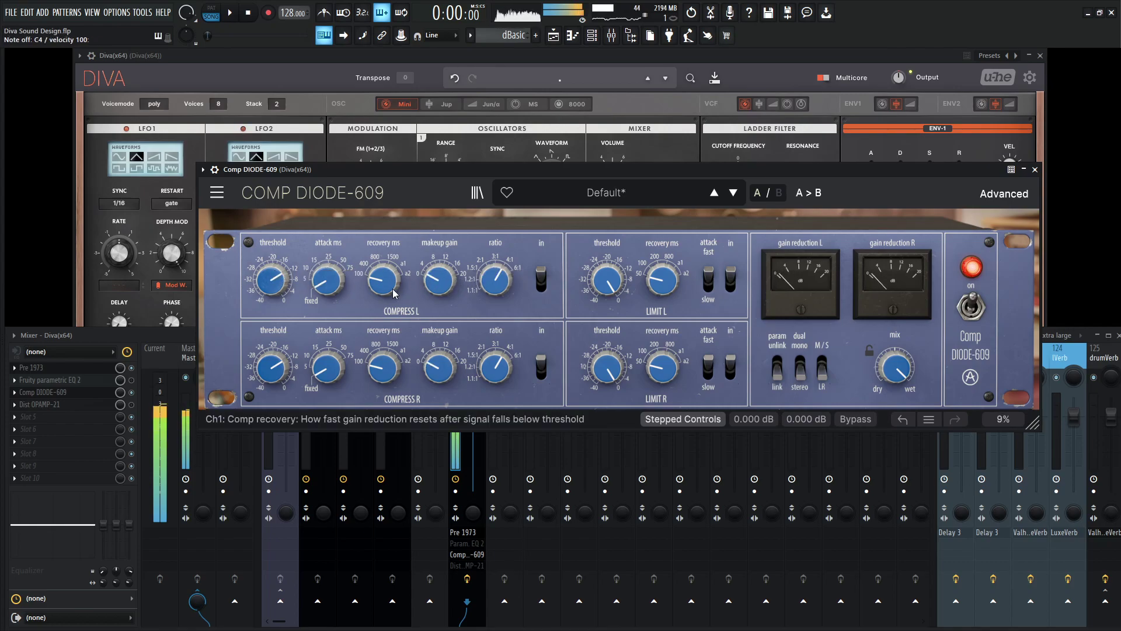
{"action": "mouse_move", "coordinate": [329, 287]}
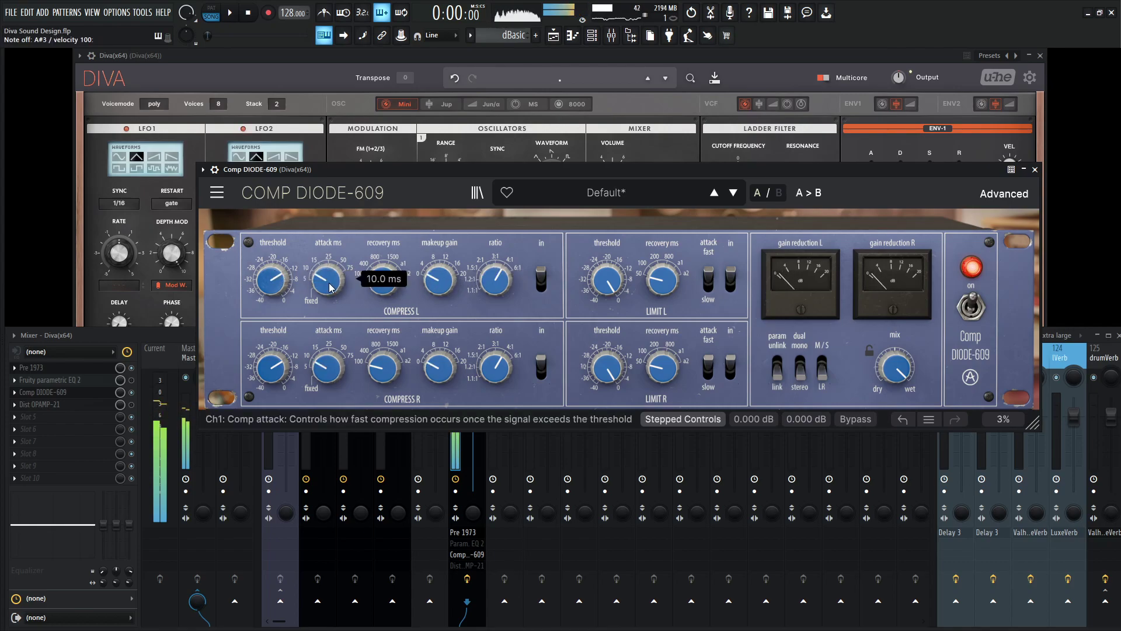
{"action": "key", "text": "space"}
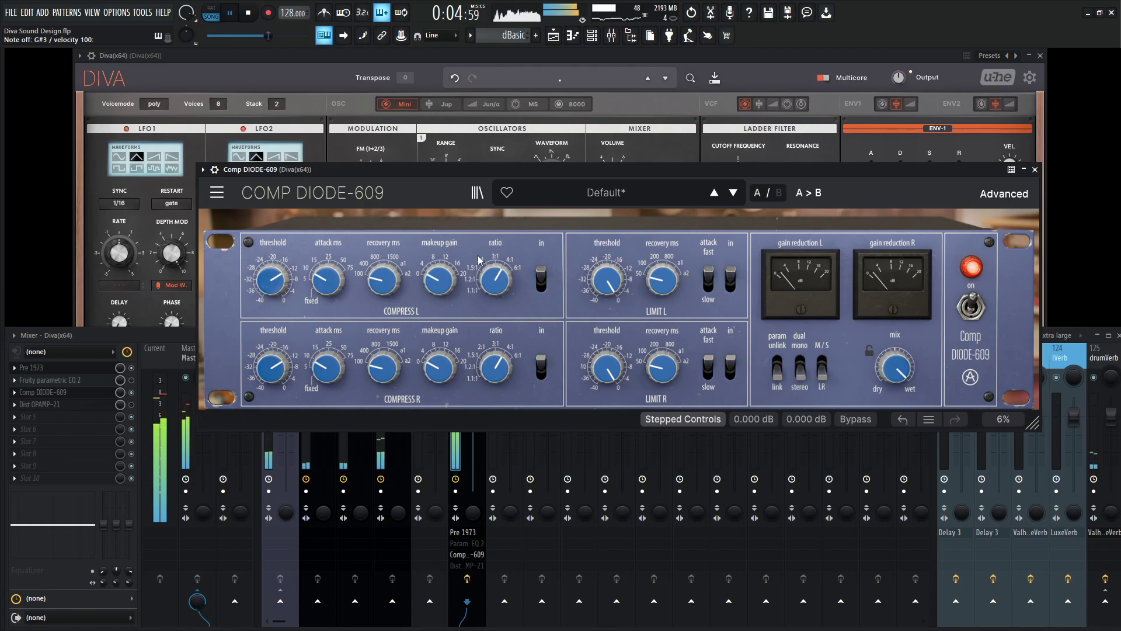
Step: Close the compressor and fine-tune Diva's ladder filter cutoff during playback
{"action": "left_click", "coordinate": [1034, 170]}
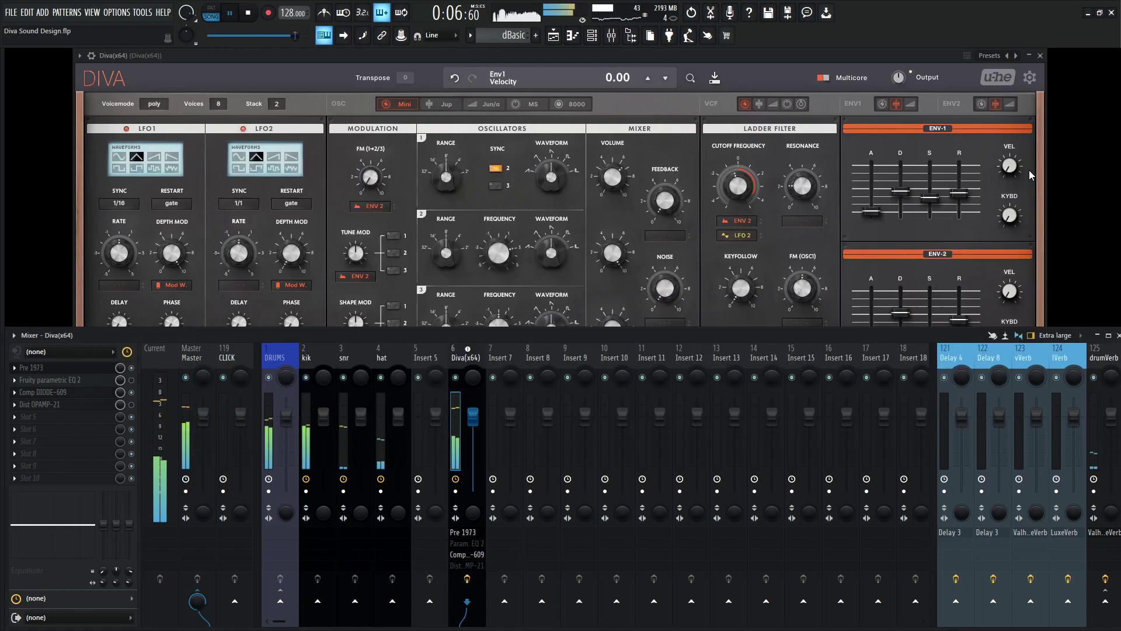
{"action": "left_click_drag", "start_coordinate": [739, 185], "coordinate": [738, 199]}
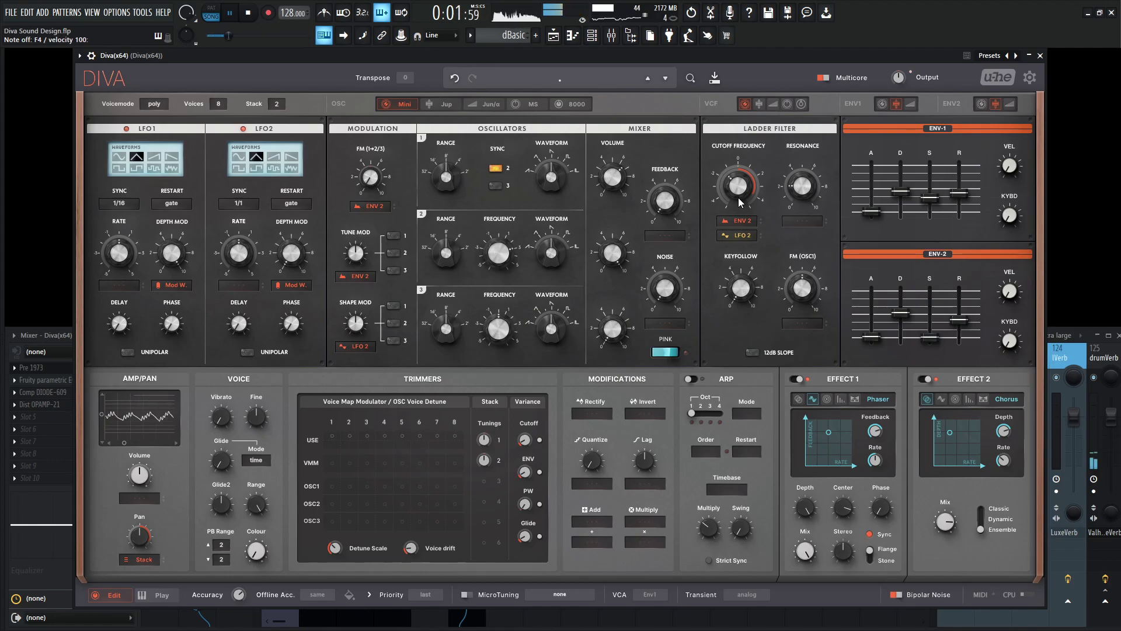
{"action": "key", "text": "space"}
Step: Send the Diva mixer track to the vVerb bus at a level of about 57% while auditioning notes
{"action": "key", "text": "F9"}
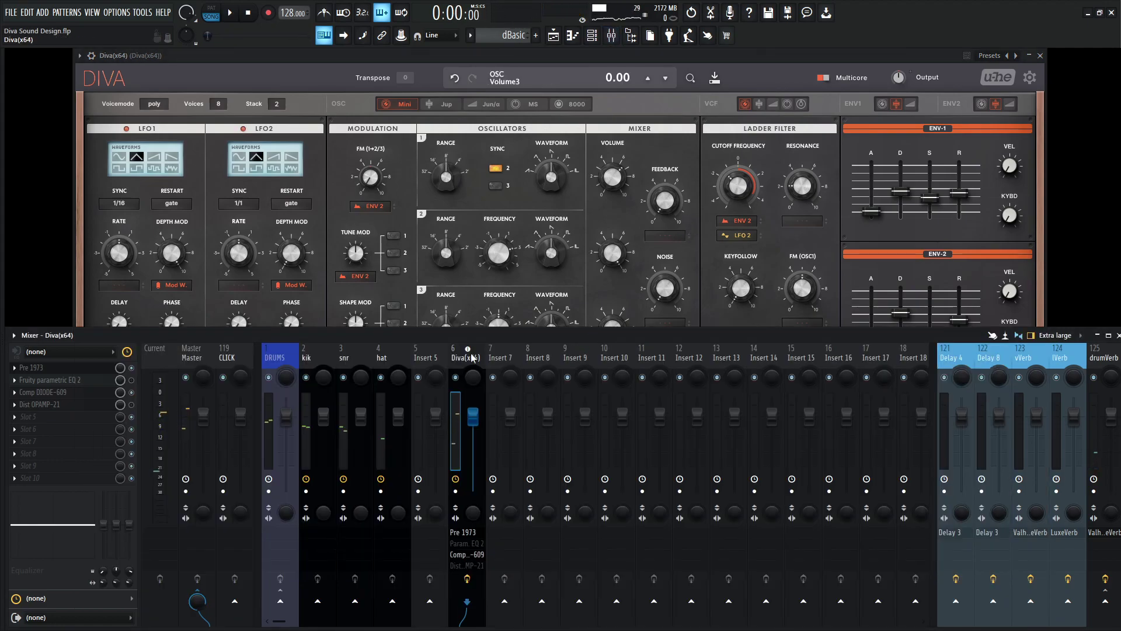
{"action": "key", "text": "j"}
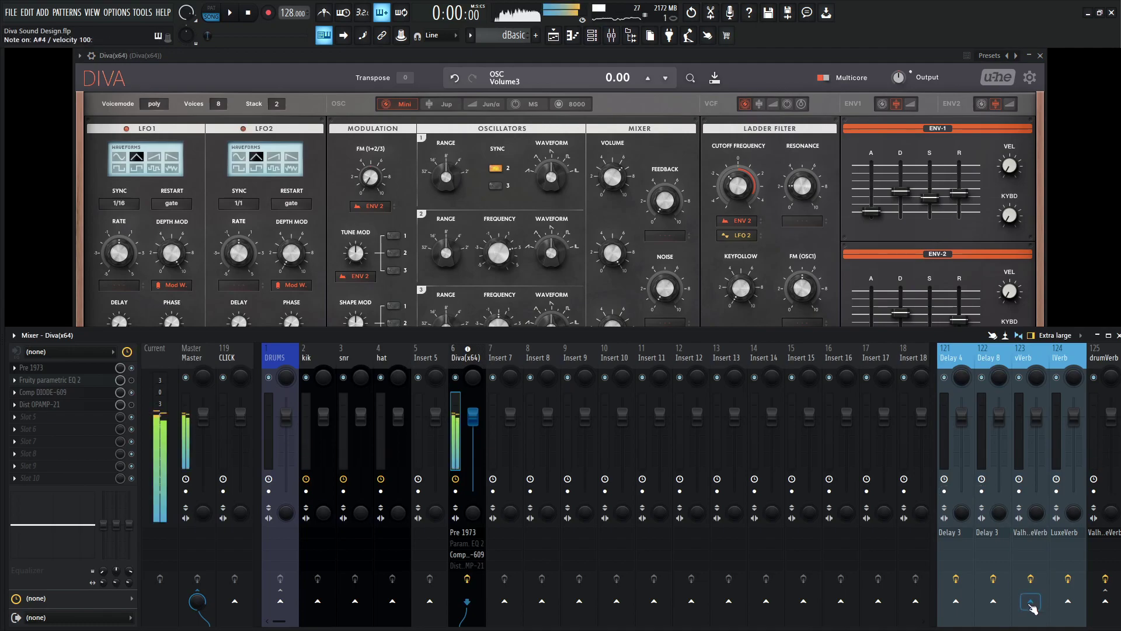
{"action": "left_click", "coordinate": [1031, 603]}
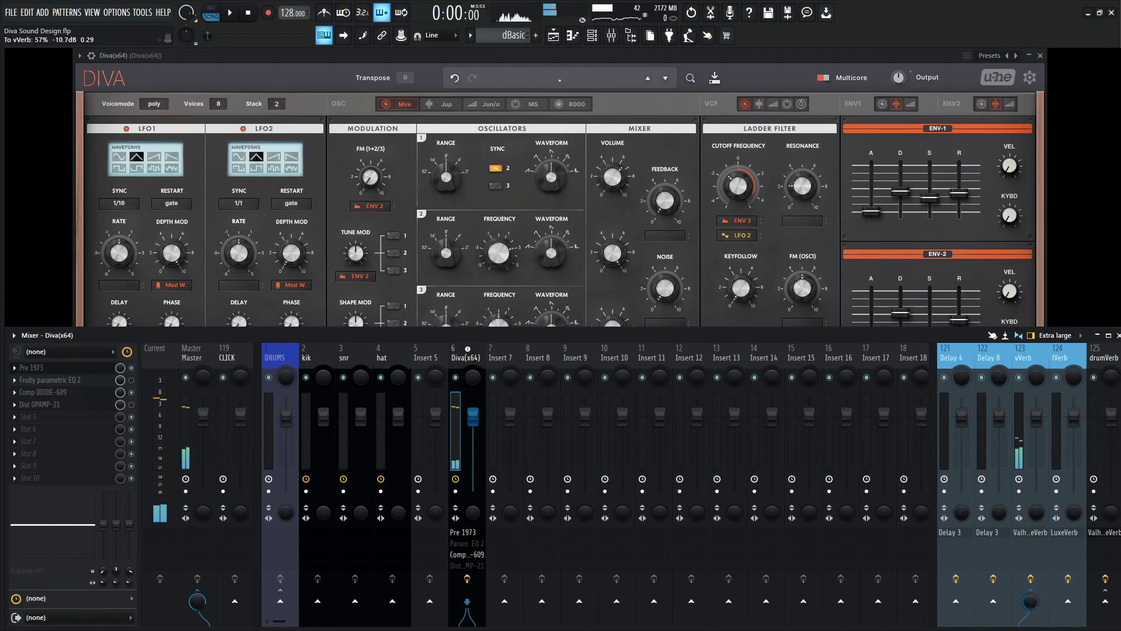
{"action": "scroll", "coordinate": [1031, 605], "scroll_direction": "up", "scroll_amount": 3}
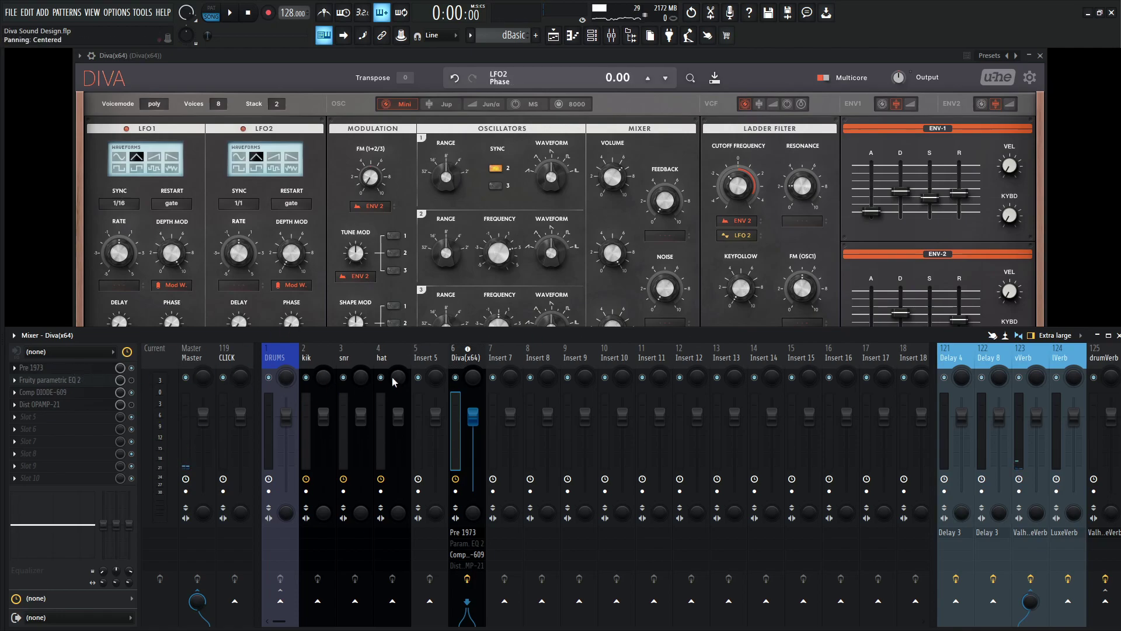
Step: Fine-tune the Pre 1973 low cut and set its high shelf to about -1.01 dB, auditioning the pluck with the drums
{"action": "left_click", "coordinate": [67, 368]}
{"action": "mouse_move", "coordinate": [311, 449]}
{"action": "left_mouse_down"}
{"action": "mouse_move", "coordinate": [310, 436]}
{"action": "mouse_move", "coordinate": [314, 447]}
{"action": "left_mouse_up"}
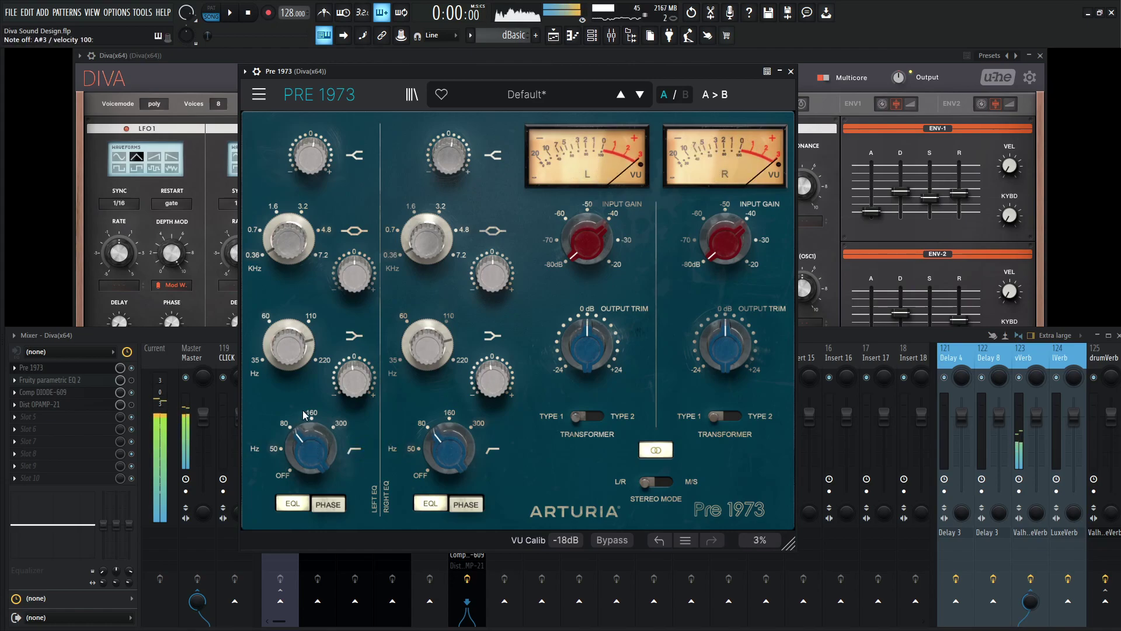
{"action": "left_click_drag", "start_coordinate": [319, 162], "coordinate": [321, 165]}
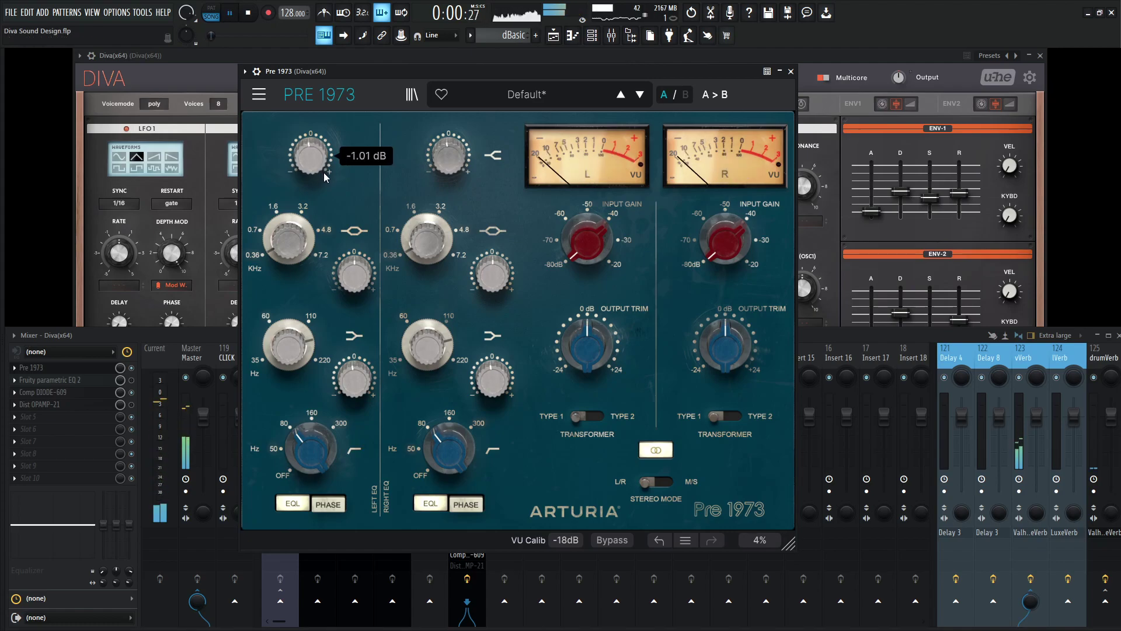
{"action": "key", "text": "space"}
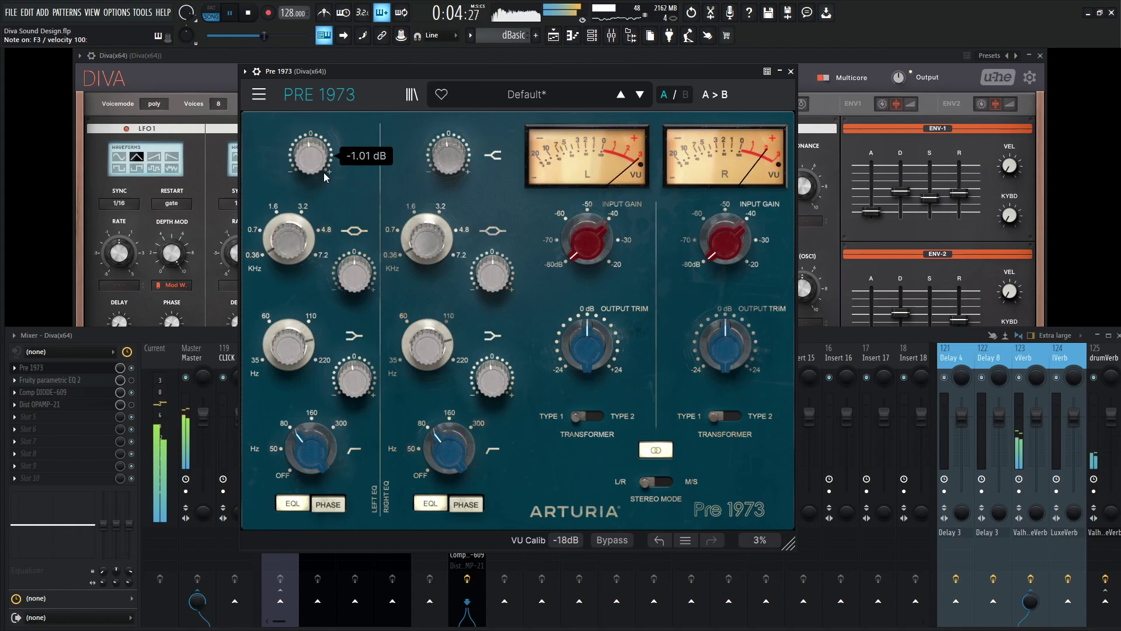
{"action": "key", "text": "space"}
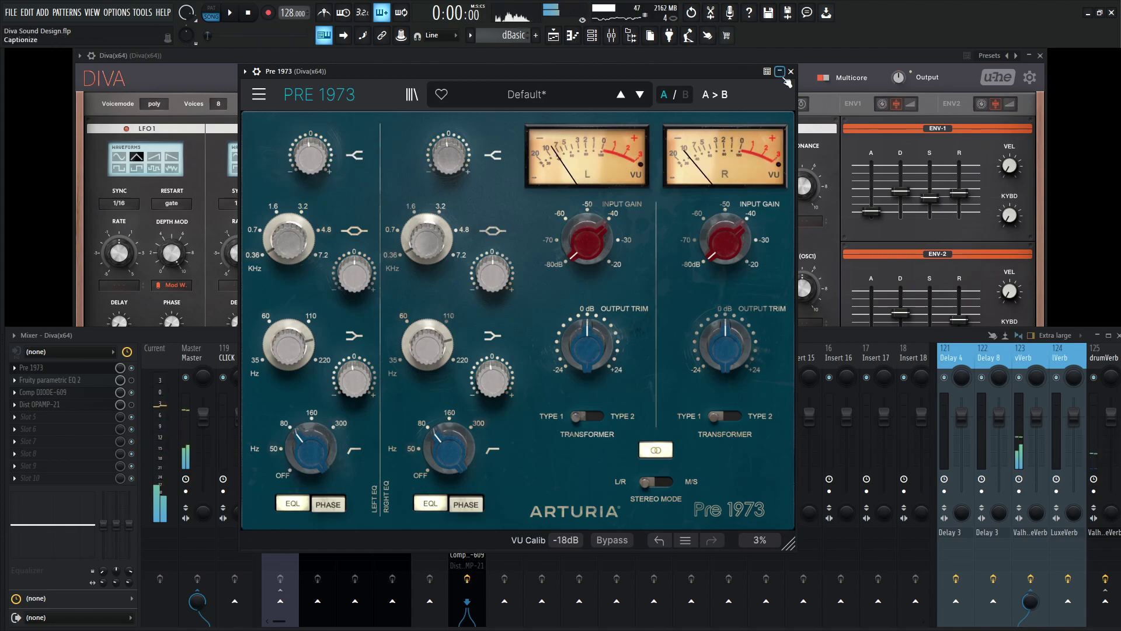
{"action": "left_click", "coordinate": [790, 71]}
Step: Return to Diva, turn on the arpeggiator, and set its octave range to 2 during playback
{"action": "left_click", "coordinate": [786, 59]}
{"action": "left_click", "coordinate": [691, 378]}
{"action": "key", "text": "space"}
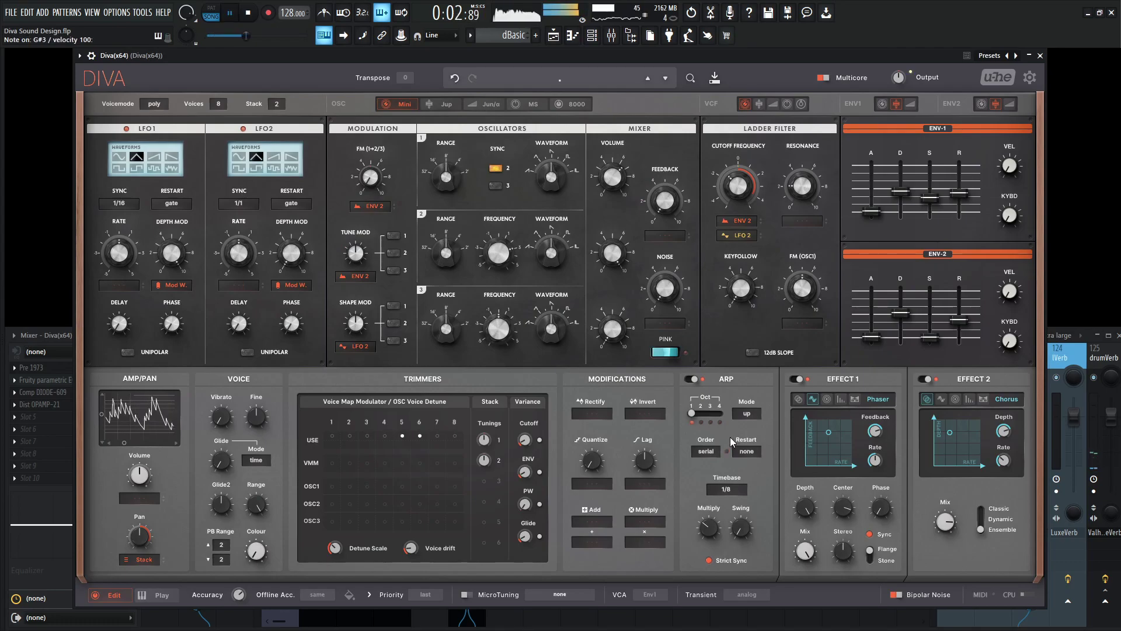
{"action": "left_click_drag", "start_coordinate": [693, 412], "coordinate": [703, 415]}
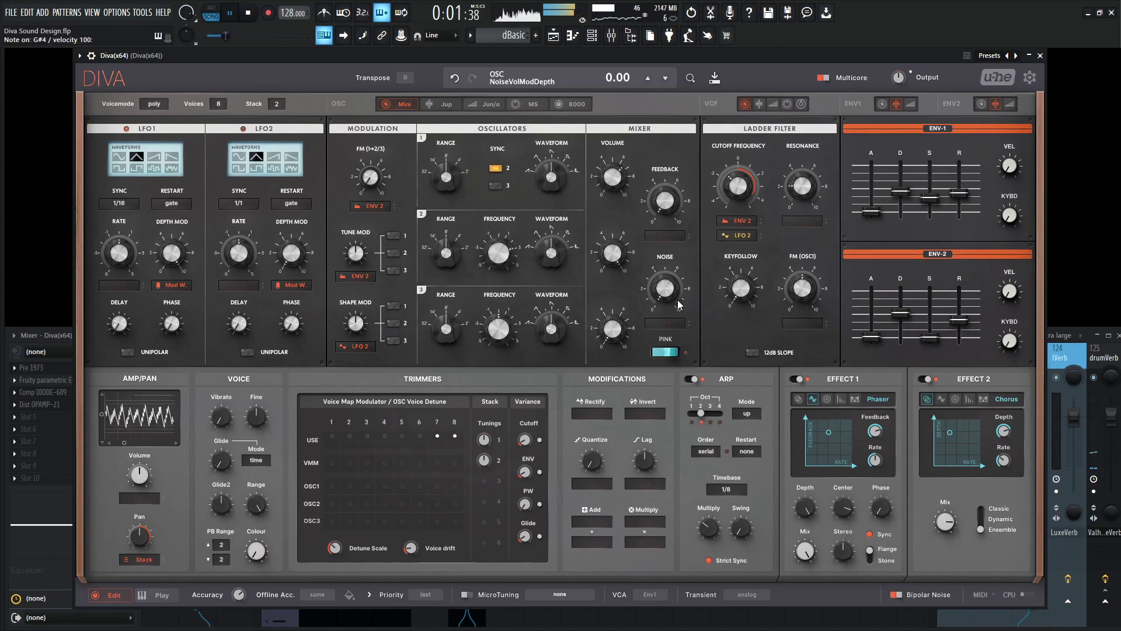
Step: Sweep the ladder filter cutoff and adjust the resonance while the arpeggio plays with the drums
{"action": "left_click_drag", "start_coordinate": [739, 186], "coordinate": [745, 149]}
{"action": "left_click_drag", "start_coordinate": [805, 179], "coordinate": [737, 156]}
{"action": "left_click_drag", "start_coordinate": [797, 194], "coordinate": [752, 191]}
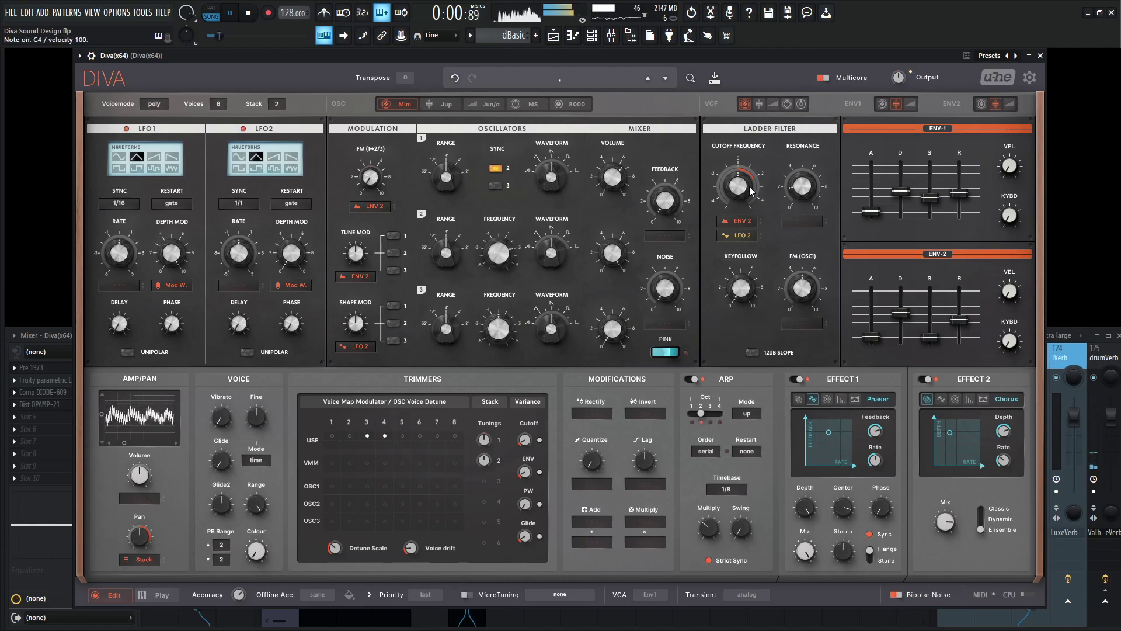
{"action": "key", "text": "space"}
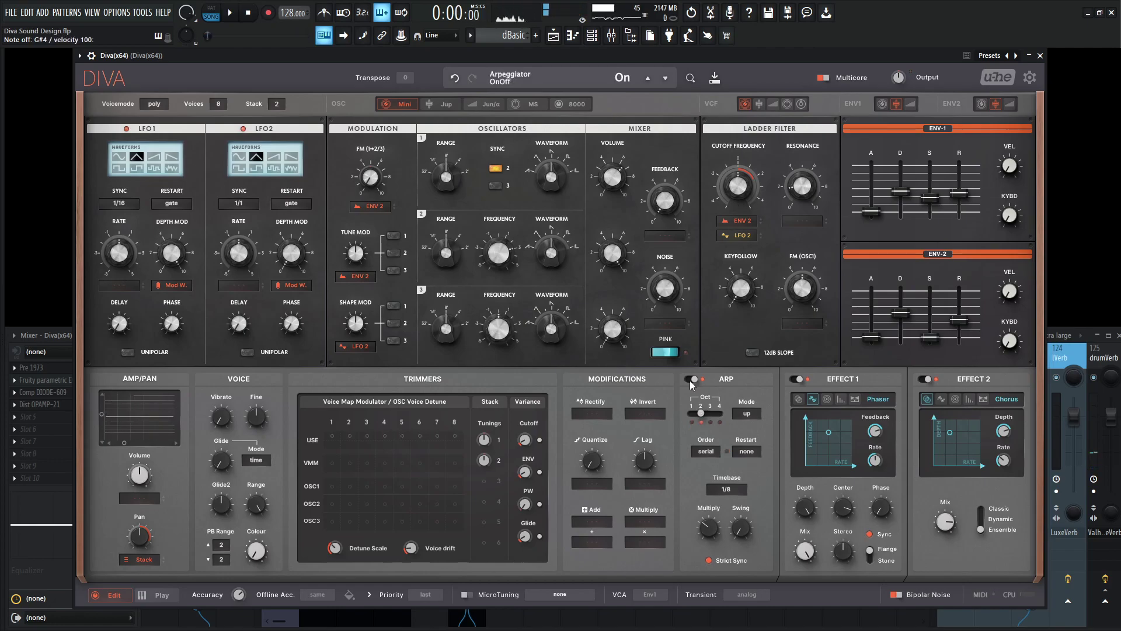
Step: Turn off Diva's arpeggiator and audition low and high notes of the sound
{"action": "left_click", "coordinate": [691, 379]}
{"action": "key", "text": "z"}
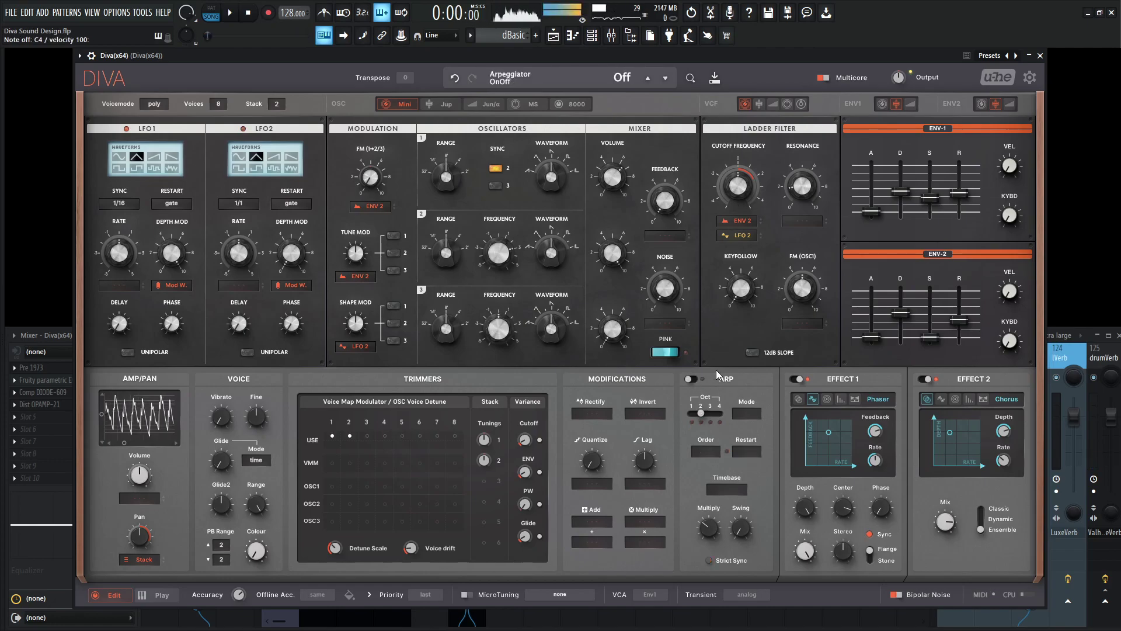
{"action": "key", "text": "q"}
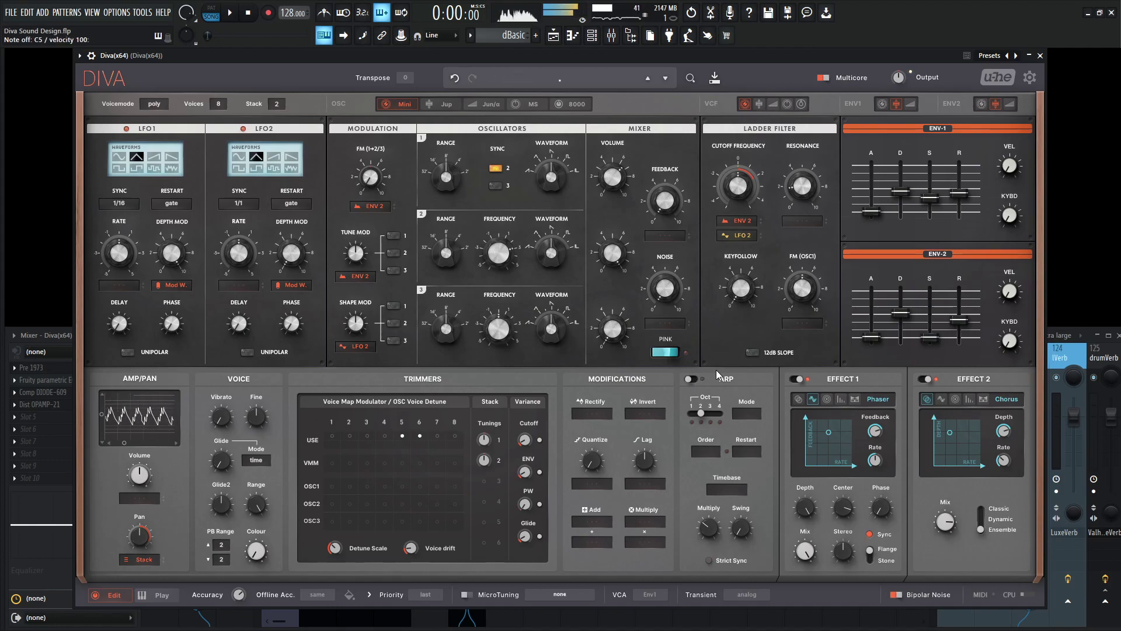